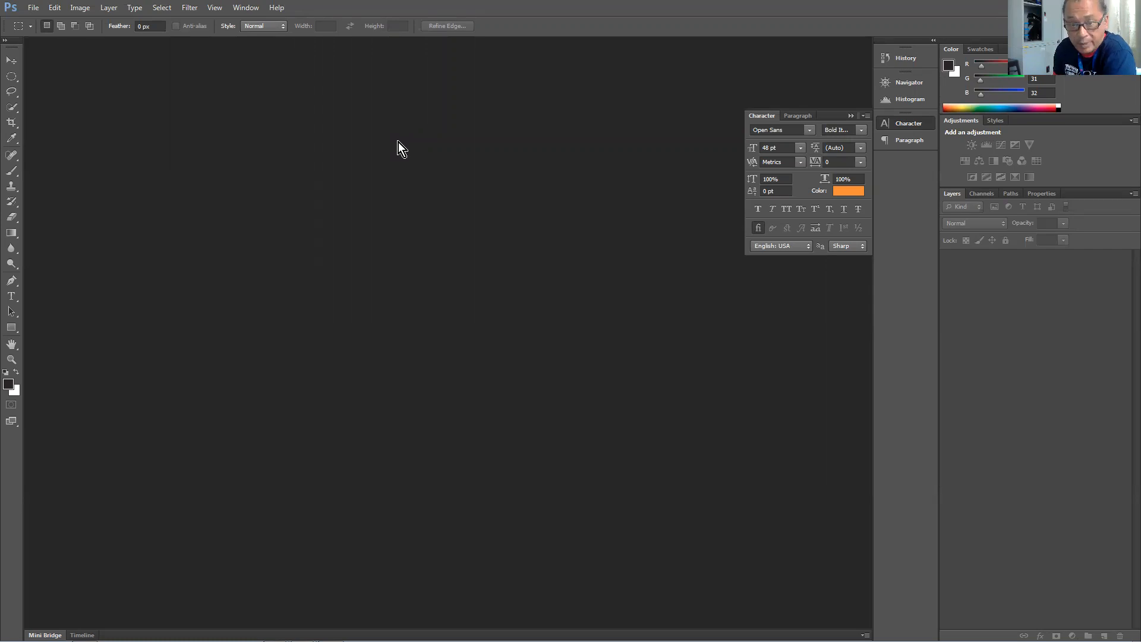
# Browse to the "for exercises" folder on the Desktop for a file to open, and enlarge the file dialog.
pyautogui.click(34, 7)
pyautogui.click(54, 28)
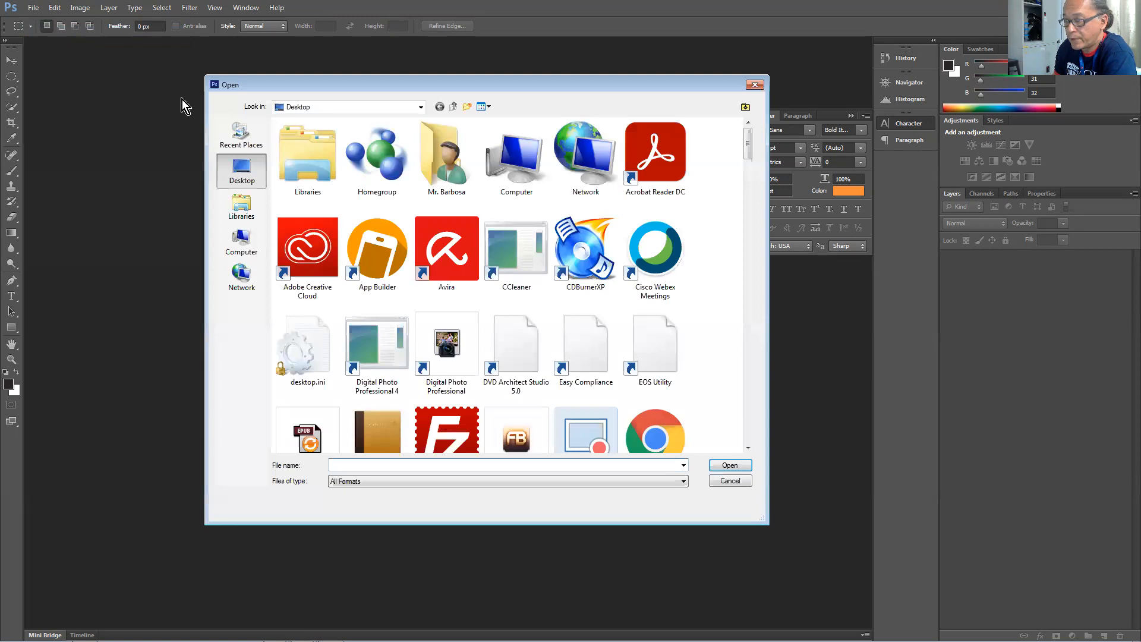
pyautogui.moveTo(749, 149); pyautogui.dragTo(755, 250)
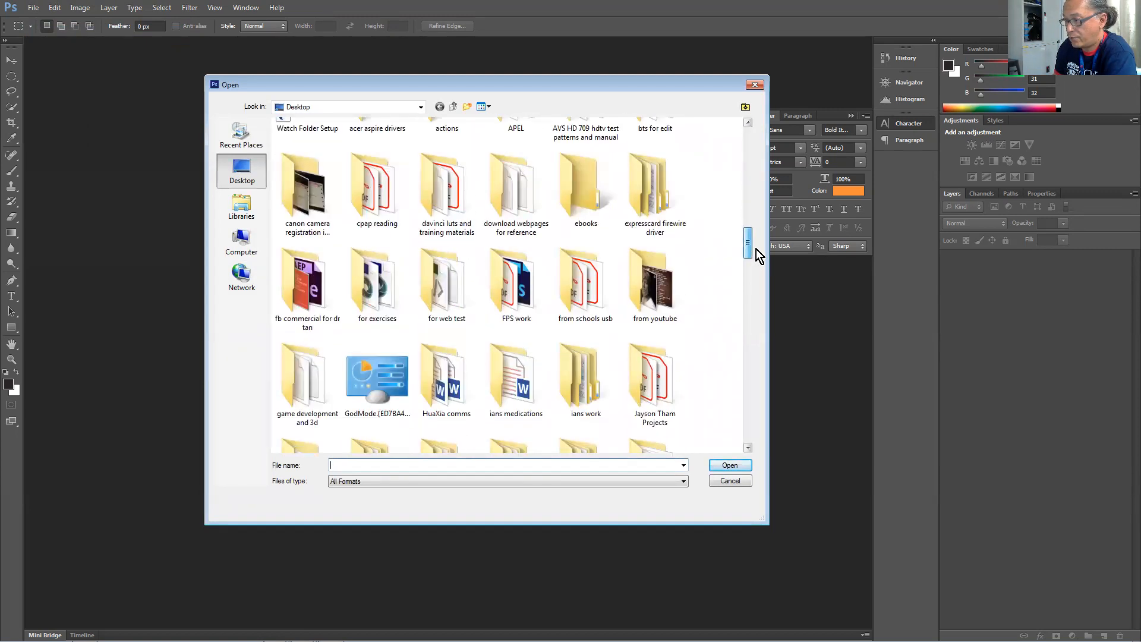
pyautogui.doubleClick(378, 289)
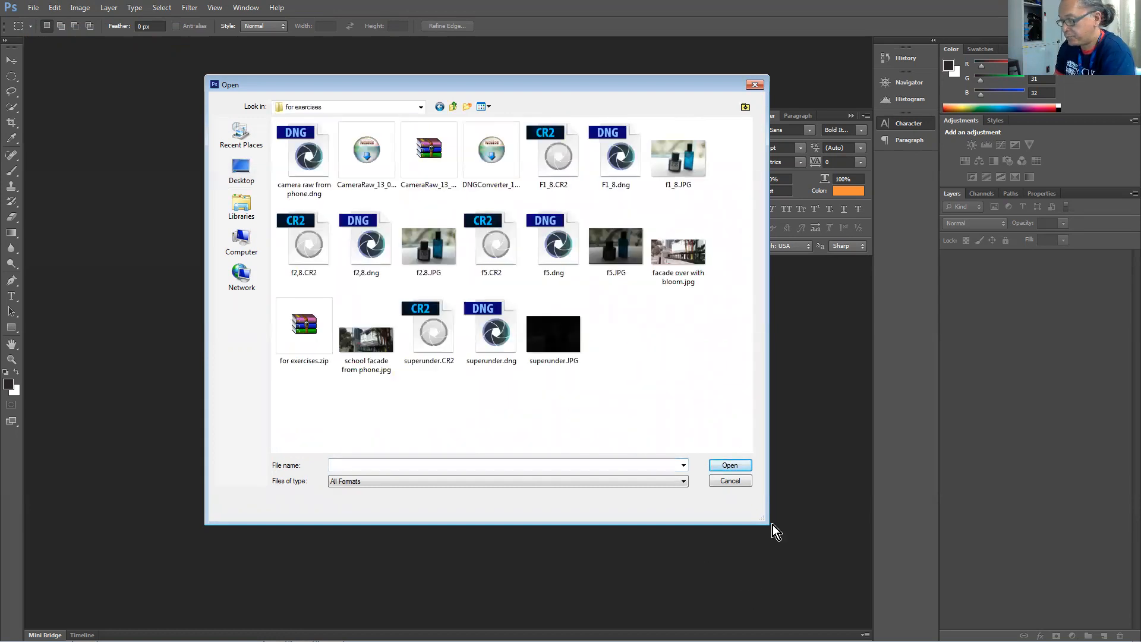
pyautogui.moveTo(765, 521); pyautogui.dragTo(921, 580)
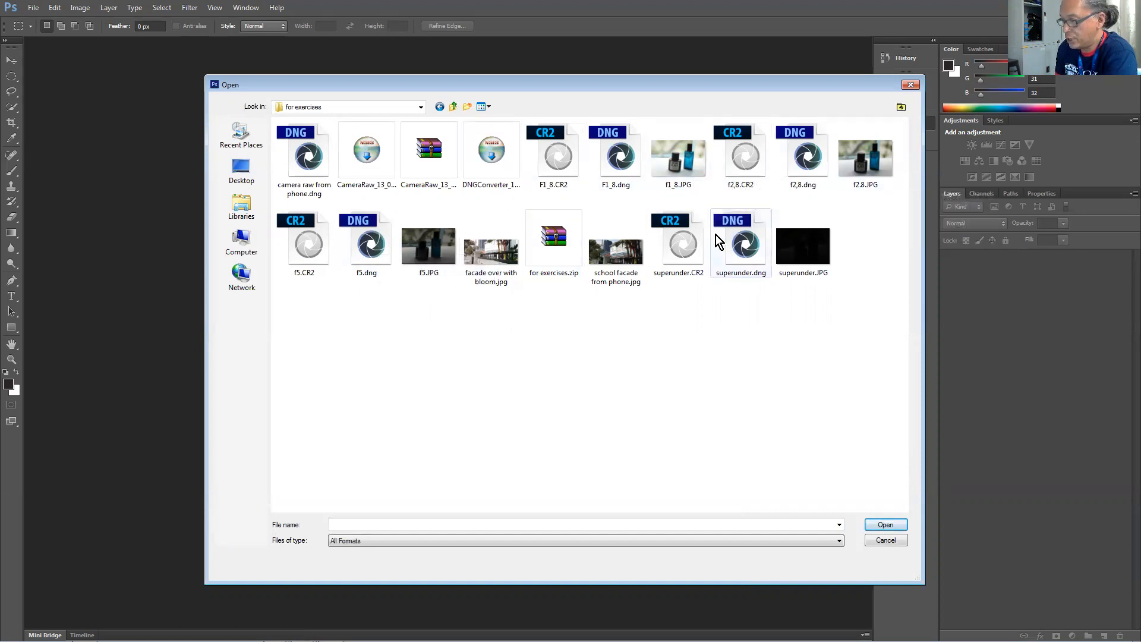
# Open the raw photo F1_8.dng instead of its JPEG version.
pyautogui.moveTo(715, 234)
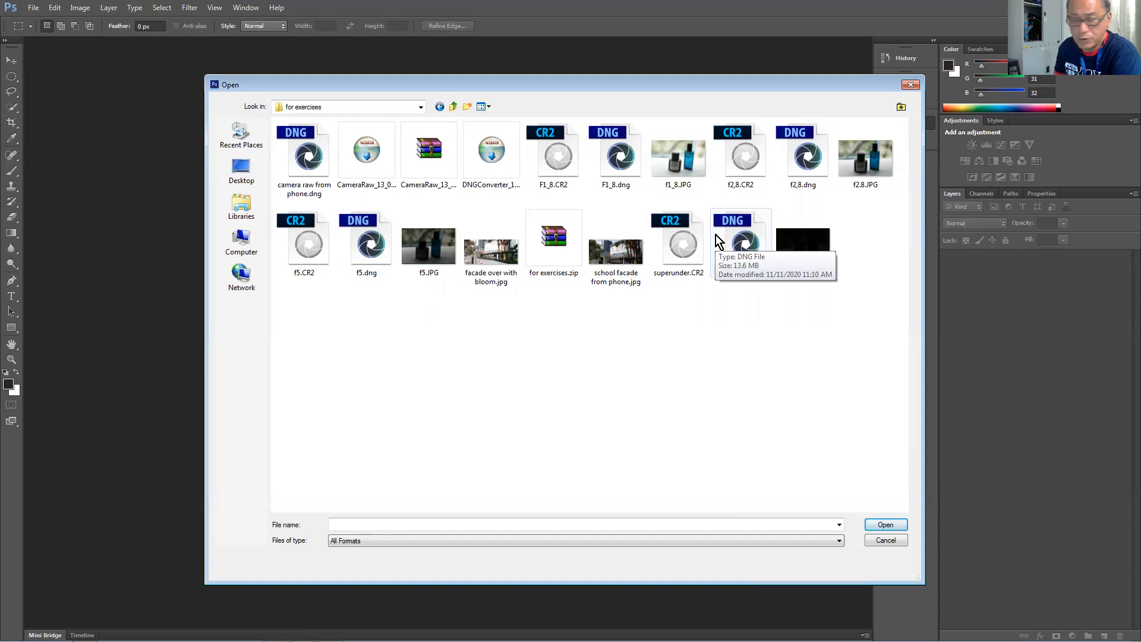
pyautogui.click(682, 168)
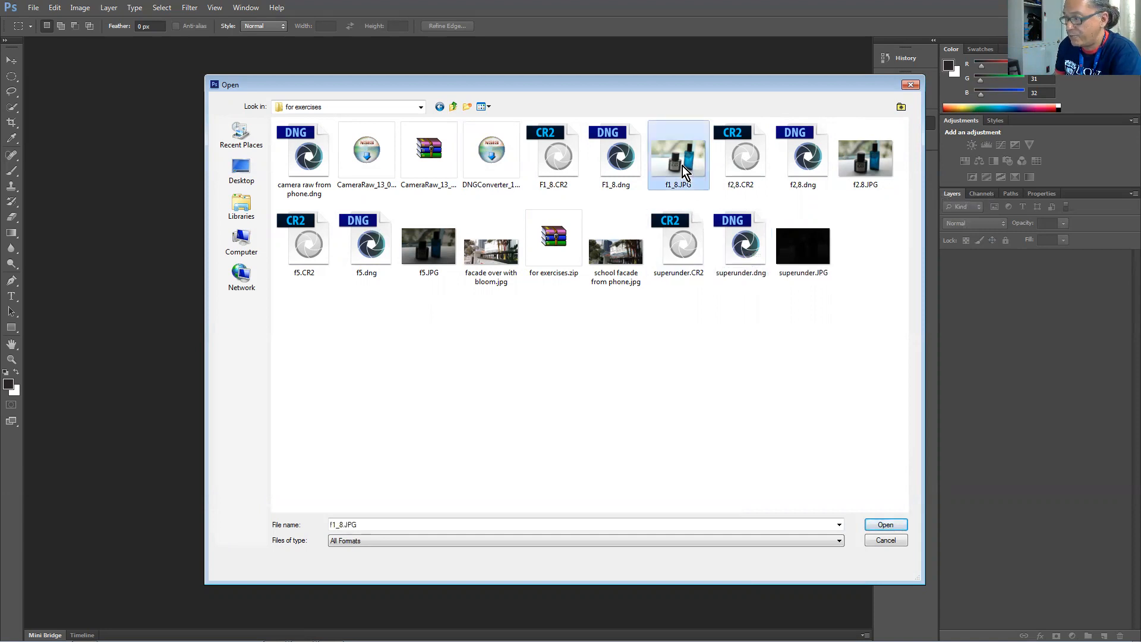
pyautogui.moveTo(689, 162)
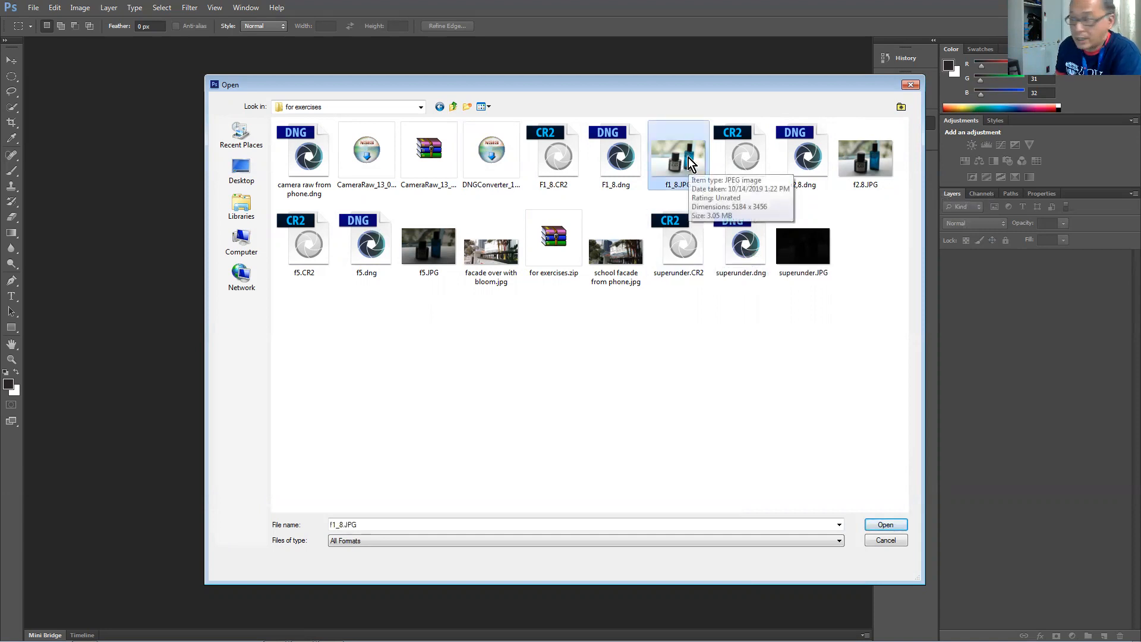
pyautogui.click(612, 161)
pyautogui.click(872, 526)
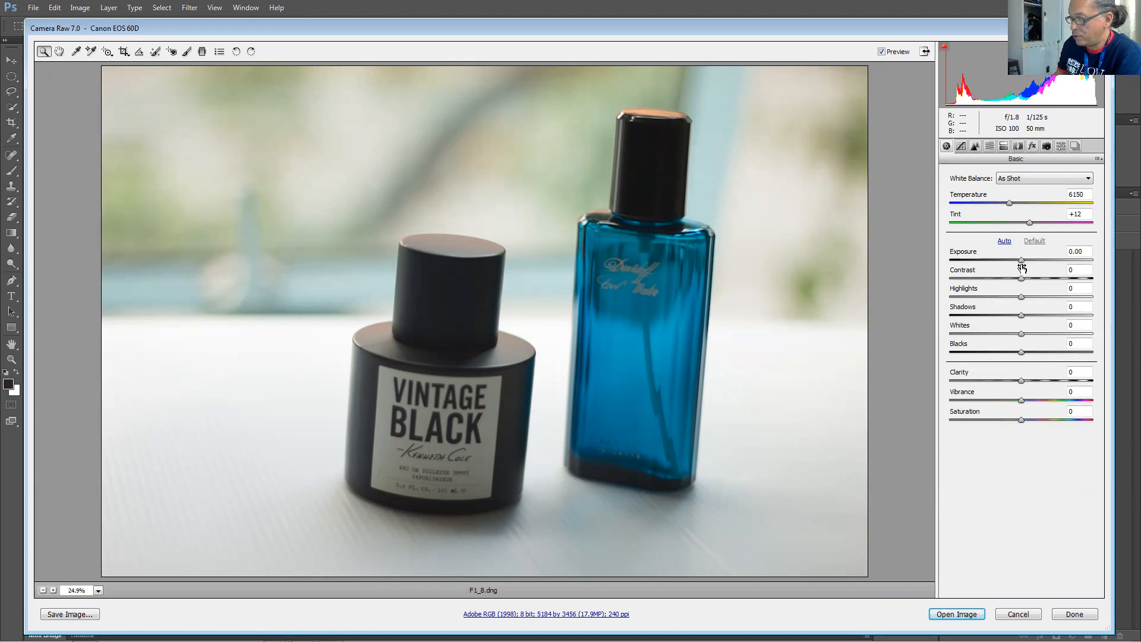
# Try Whites at +40 and Saturation at -4, and restore the default tonal settings.
pyautogui.moveTo(1022, 262)
pyautogui.mouseDown()
pyautogui.moveTo(1002, 261)
pyautogui.moveTo(1022, 262)
pyautogui.mouseUp()
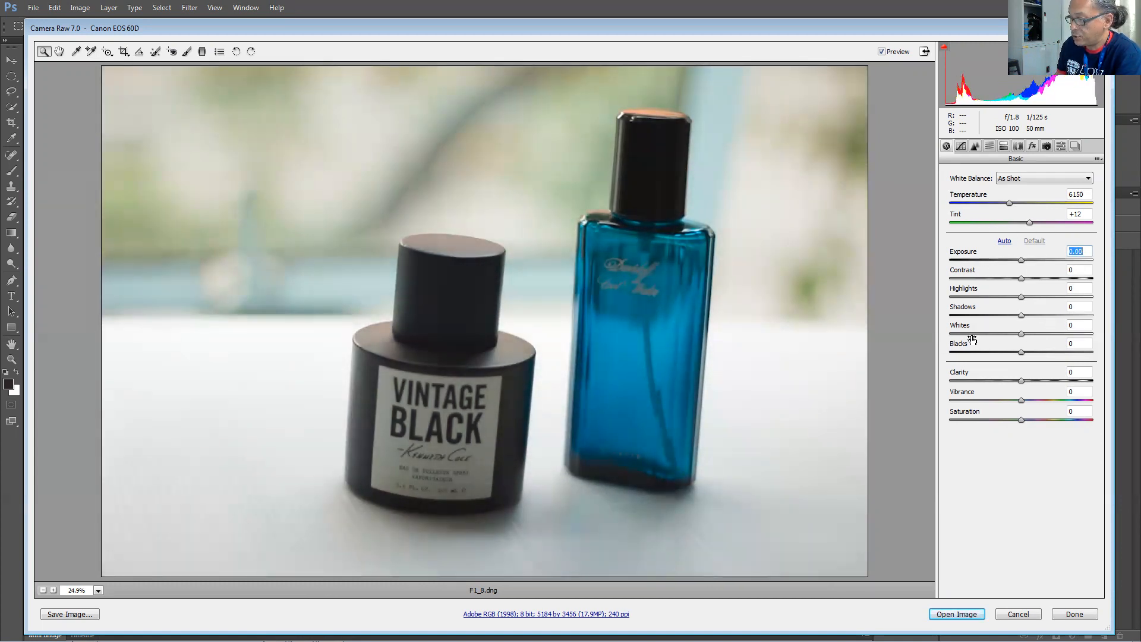
pyautogui.click(1050, 334)
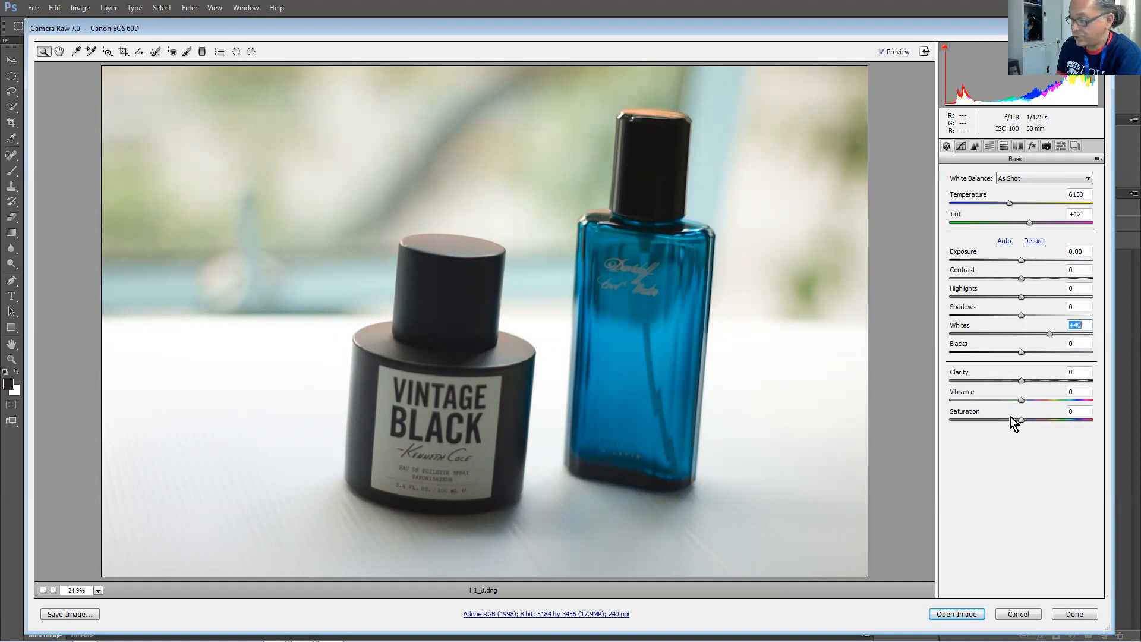
pyautogui.moveTo(1021, 419); pyautogui.dragTo(1018, 444)
pyautogui.click(1035, 241)
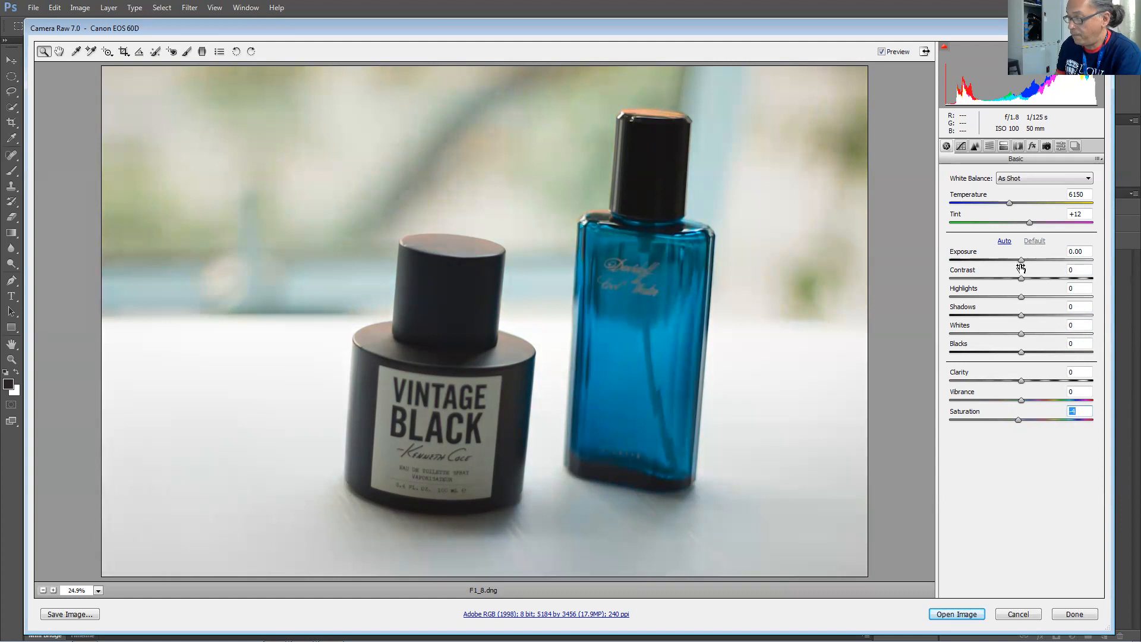
# Try Highlights at -90 and Shadows at -9, and darken Exposure to -0.80.
pyautogui.moveTo(1021, 259); pyautogui.dragTo(956, 297)
pyautogui.moveTo(1033, 263); pyautogui.dragTo(1022, 263)
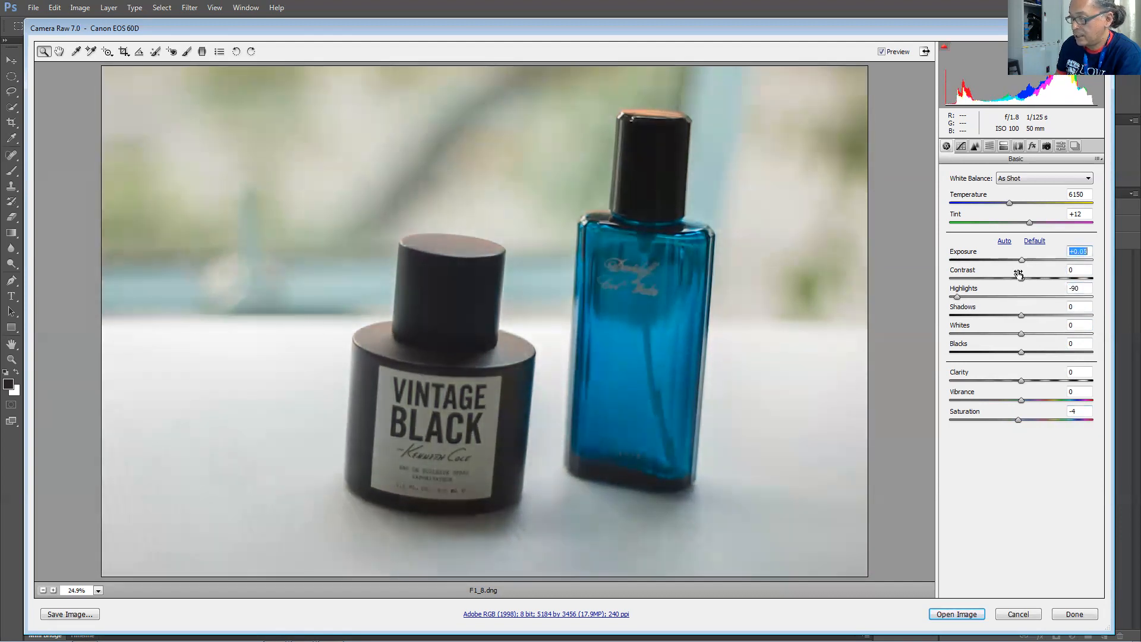
pyautogui.moveTo(1020, 315)
pyautogui.mouseDown()
pyautogui.moveTo(1051, 316)
pyautogui.moveTo(989, 312)
pyautogui.moveTo(1014, 315)
pyautogui.mouseUp()
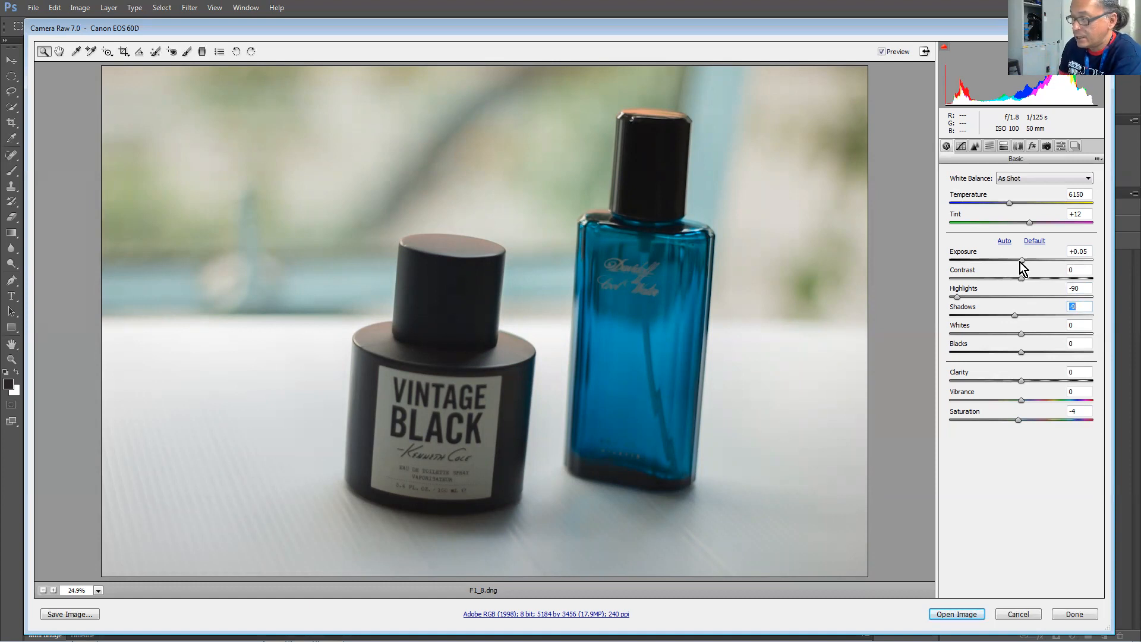
pyautogui.moveTo(1021, 262)
pyautogui.mouseDown()
pyautogui.moveTo(1033, 262)
pyautogui.moveTo(1017, 259)
pyautogui.mouseUp()
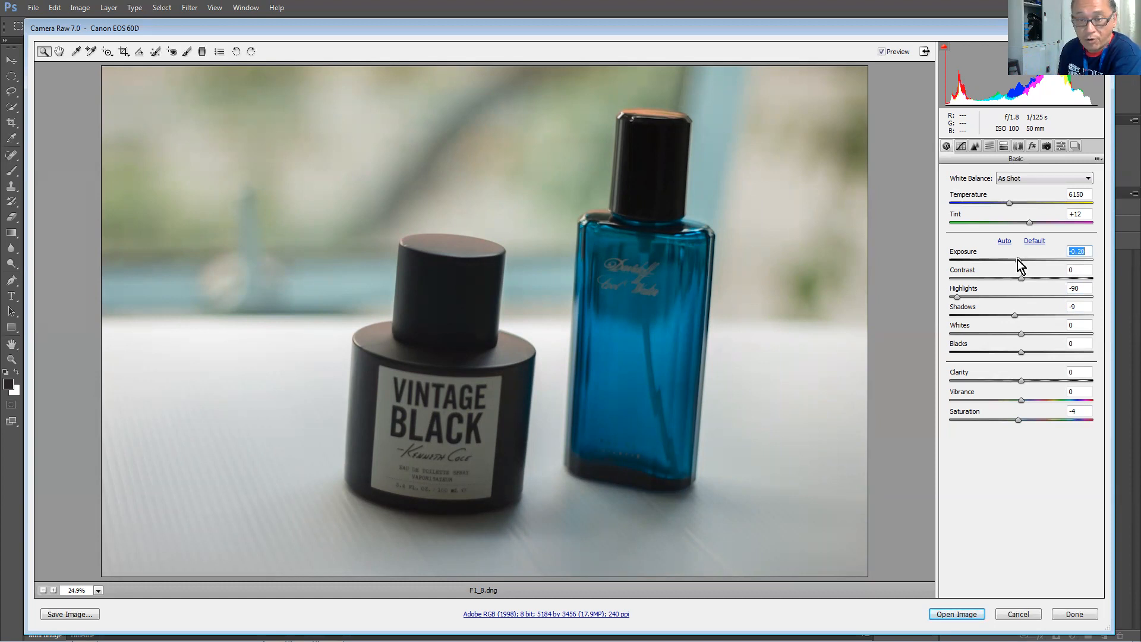
pyautogui.moveTo(1018, 260)
pyautogui.mouseDown()
pyautogui.moveTo(1028, 258)
pyautogui.moveTo(1013, 258)
pyautogui.mouseUp()
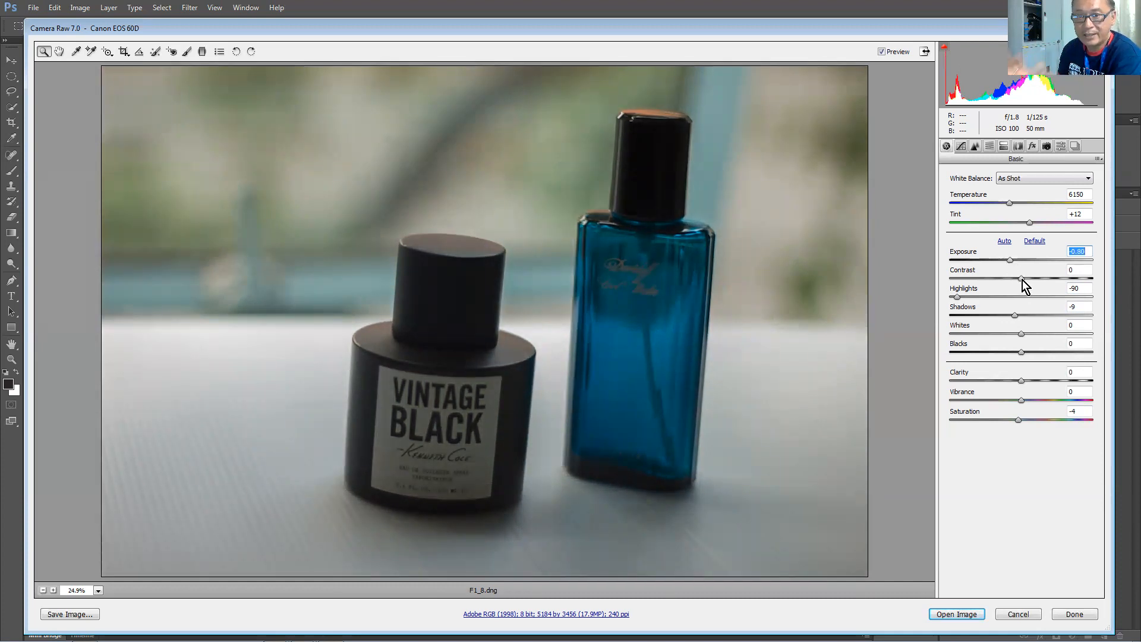
# Try Contrast at +99 and at -9, and reset the tonal adjustments to their defaults.
pyautogui.moveTo(1022, 278); pyautogui.dragTo(1092, 276)
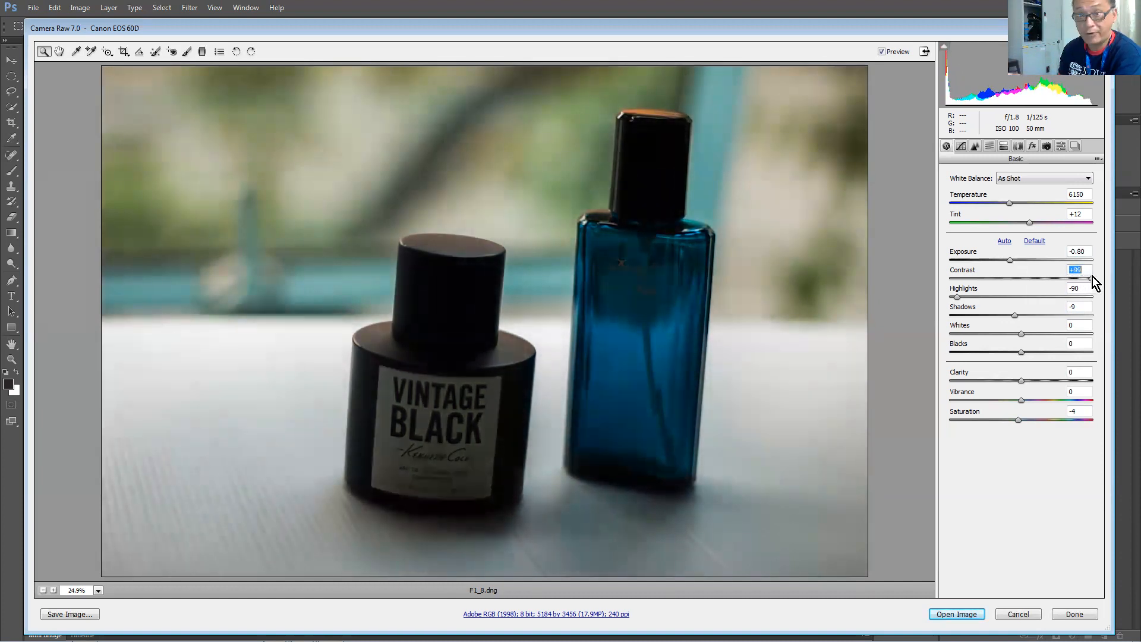
pyautogui.moveTo(1092, 276); pyautogui.dragTo(1016, 282)
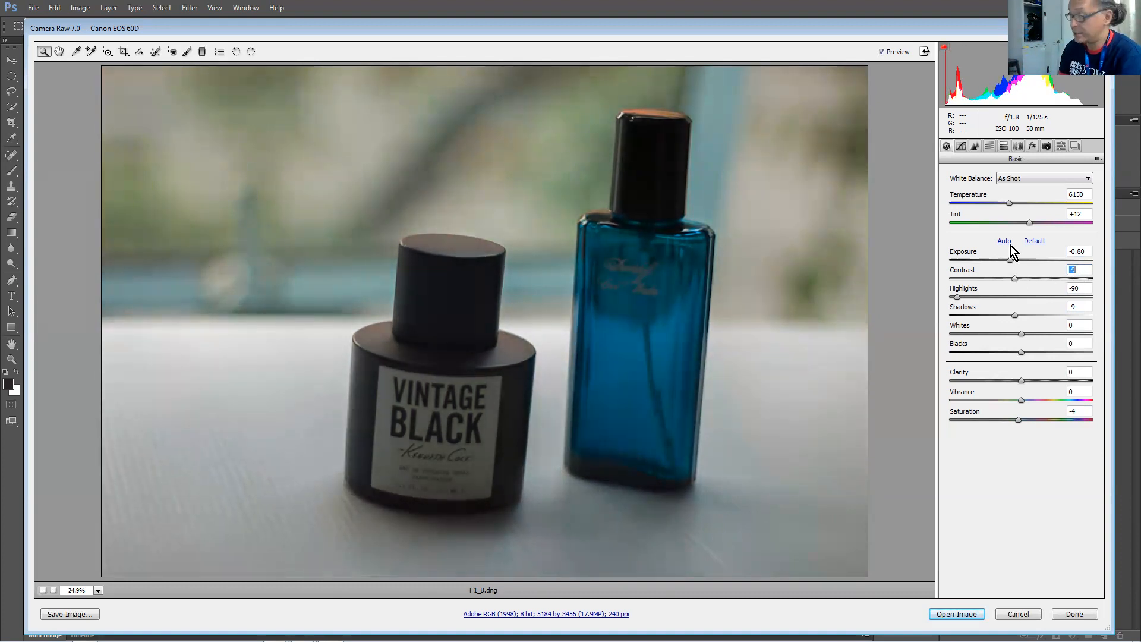
pyautogui.click(1034, 241)
# Set Exposure to -0.90, Highlights to -87 and Shadows to +64.
pyautogui.moveTo(1018, 260); pyautogui.dragTo(1008, 262)
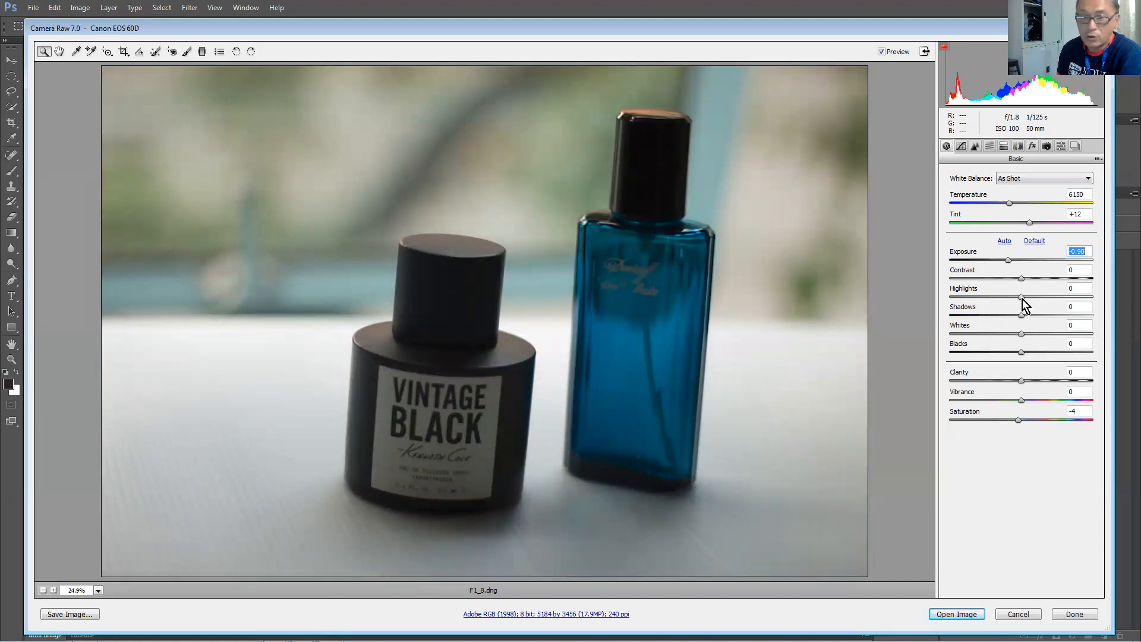
pyautogui.moveTo(1022, 298); pyautogui.dragTo(960, 299)
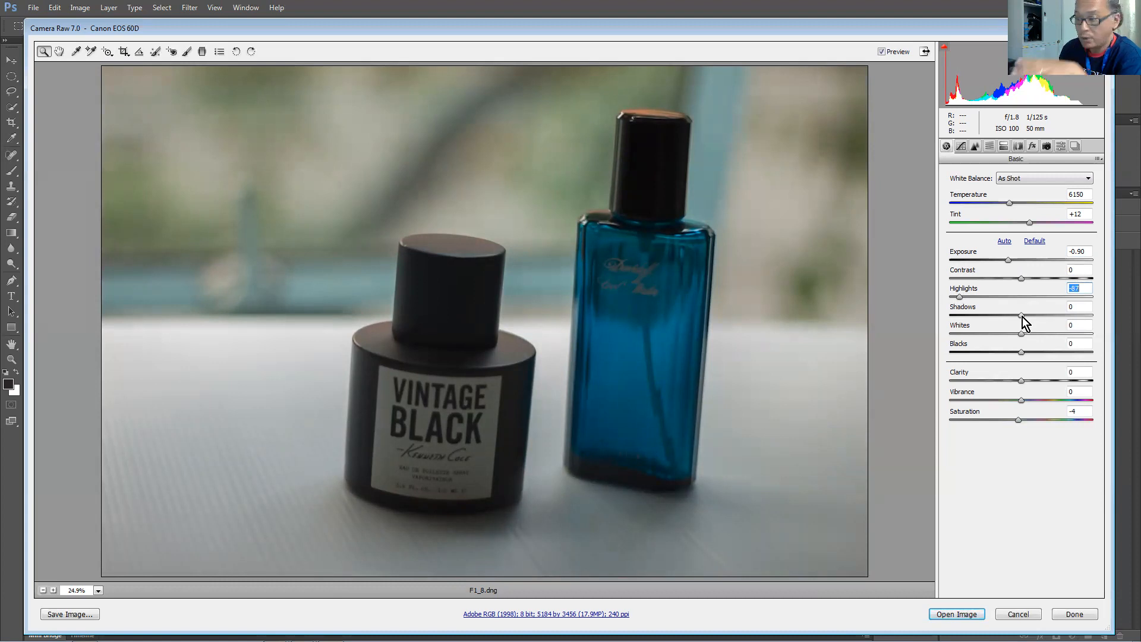
pyautogui.moveTo(1021, 316); pyautogui.dragTo(1067, 314)
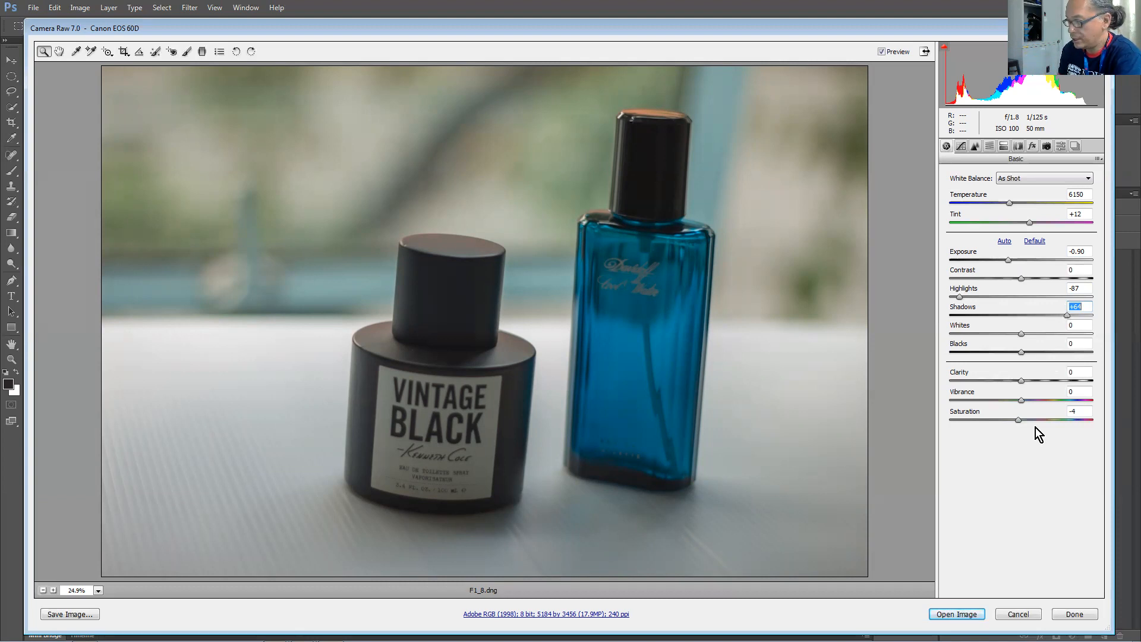
# Desaturate the photo to -100, and set Exposure to -0.60, Contrast to +13, Highlights to -88 and Shadows to +41.
pyautogui.moveTo(1018, 423); pyautogui.dragTo(932, 428)
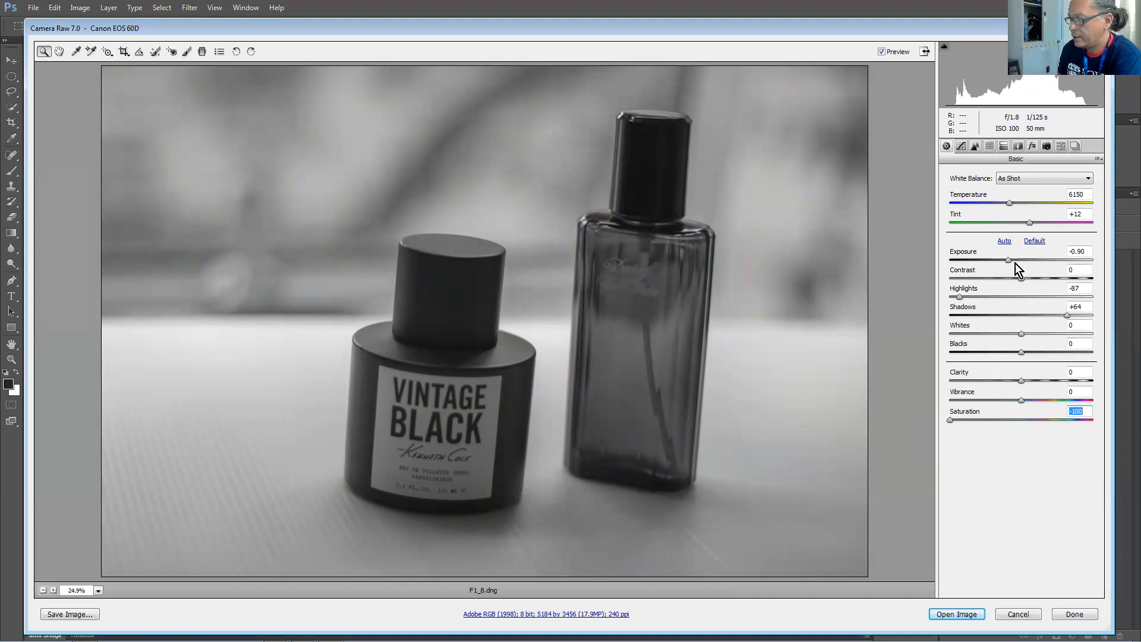
pyautogui.moveTo(1010, 261); pyautogui.dragTo(1032, 280)
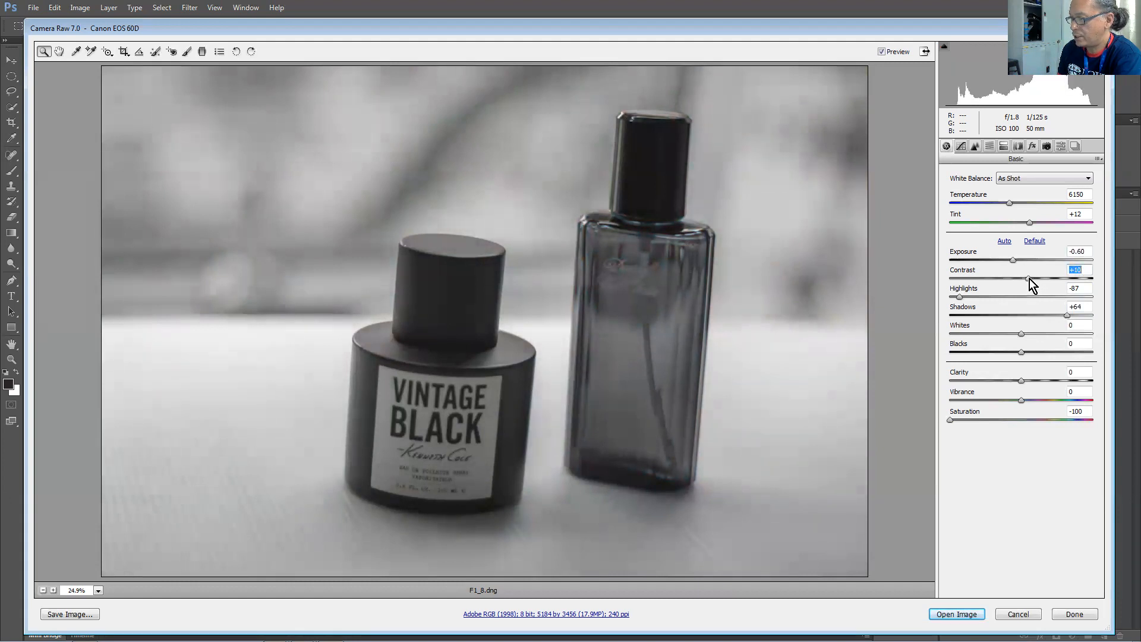
pyautogui.moveTo(961, 297)
pyautogui.mouseDown()
pyautogui.moveTo(974, 298)
pyautogui.moveTo(959, 297)
pyautogui.mouseUp()
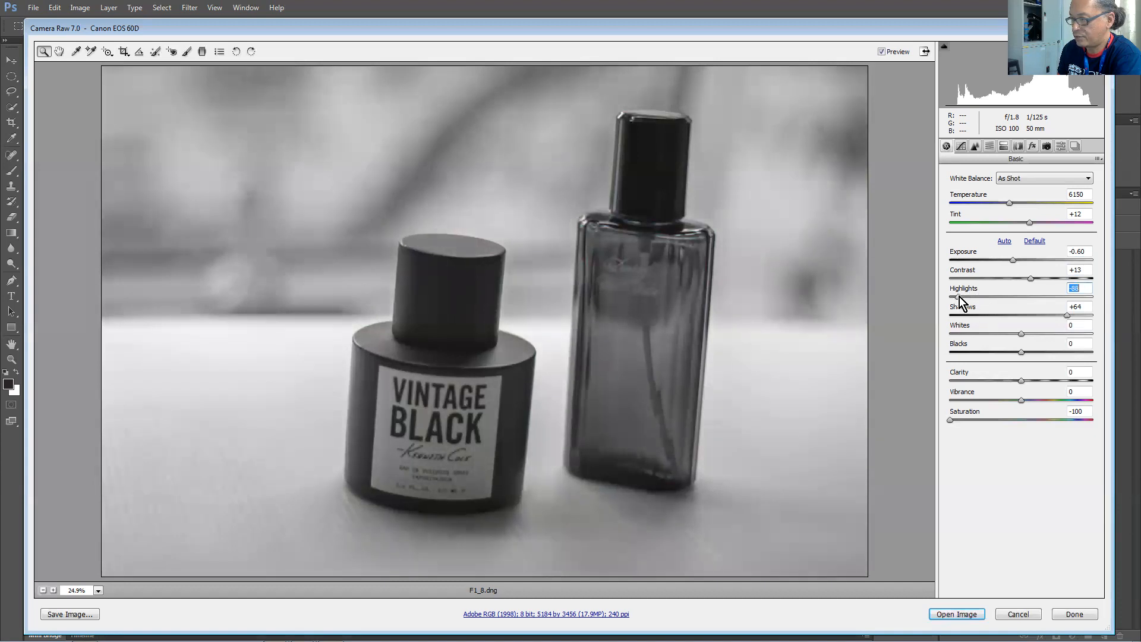
pyautogui.moveTo(1067, 315); pyautogui.dragTo(1050, 315)
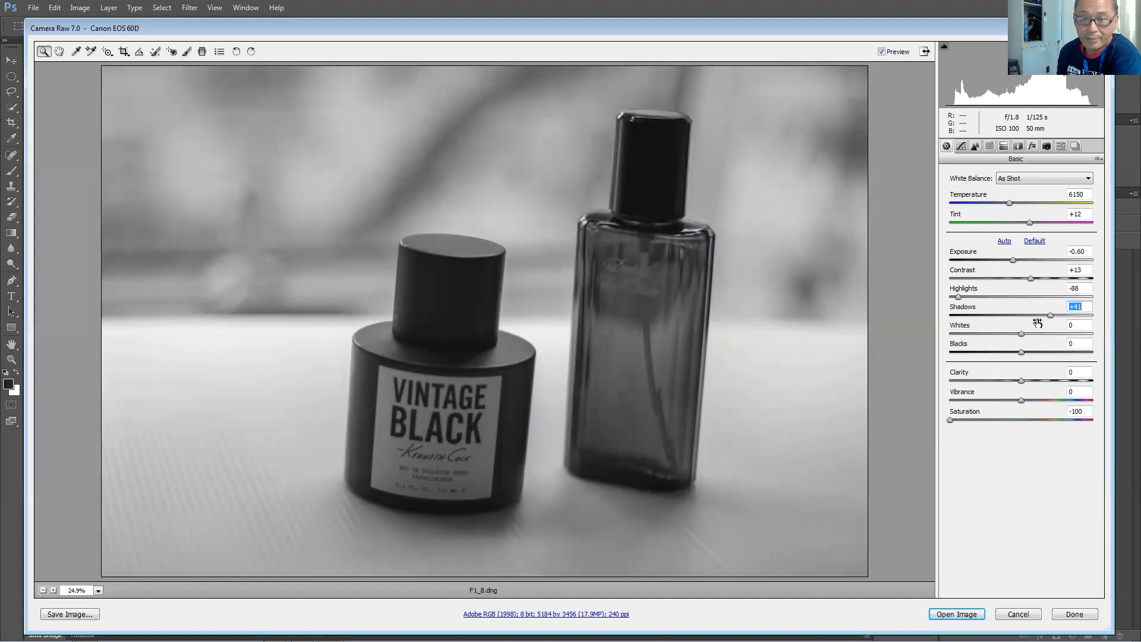
# Bring the colour back with Saturation at 0 and raise Clarity to +56.
pyautogui.moveTo(950, 421); pyautogui.dragTo(1022, 420)
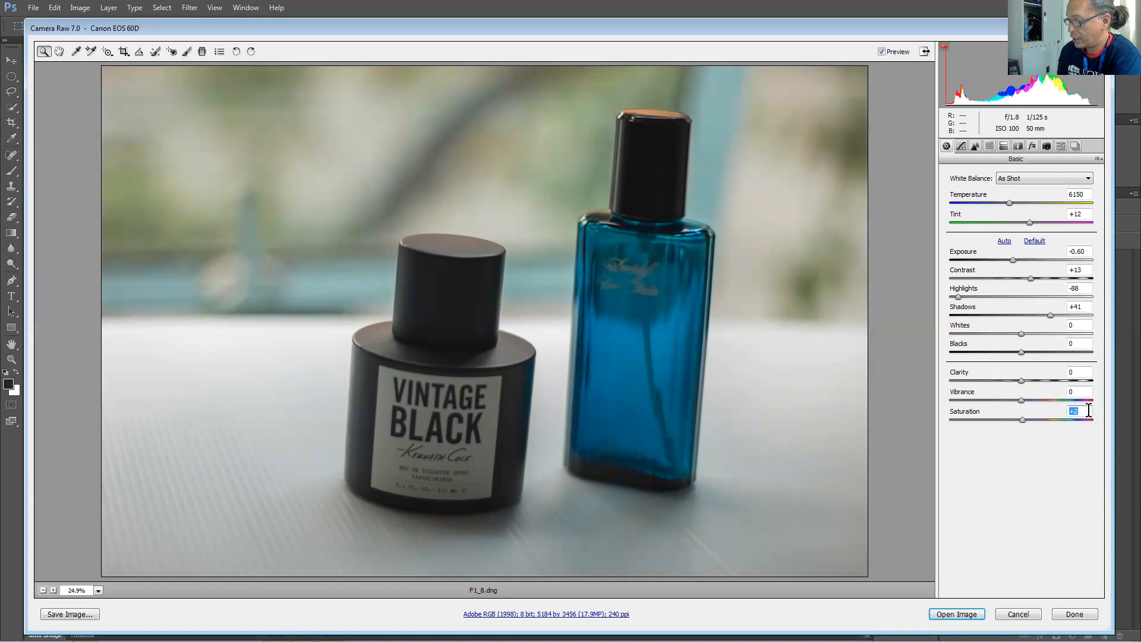
pyautogui.write('0')
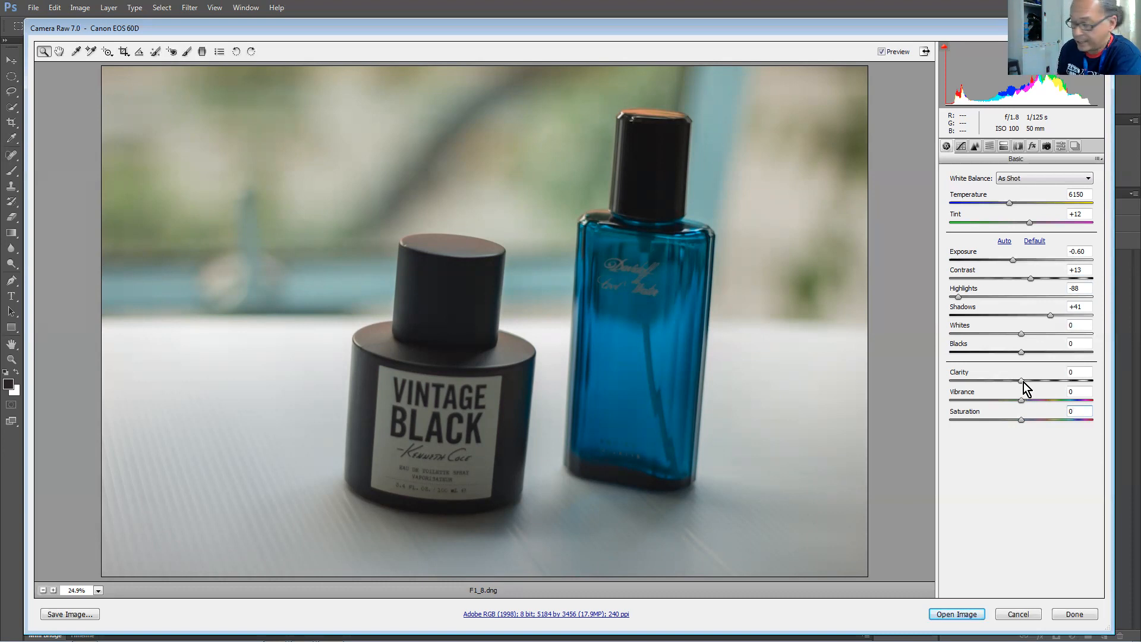
pyautogui.moveTo(1023, 382); pyautogui.dragTo(1040, 383)
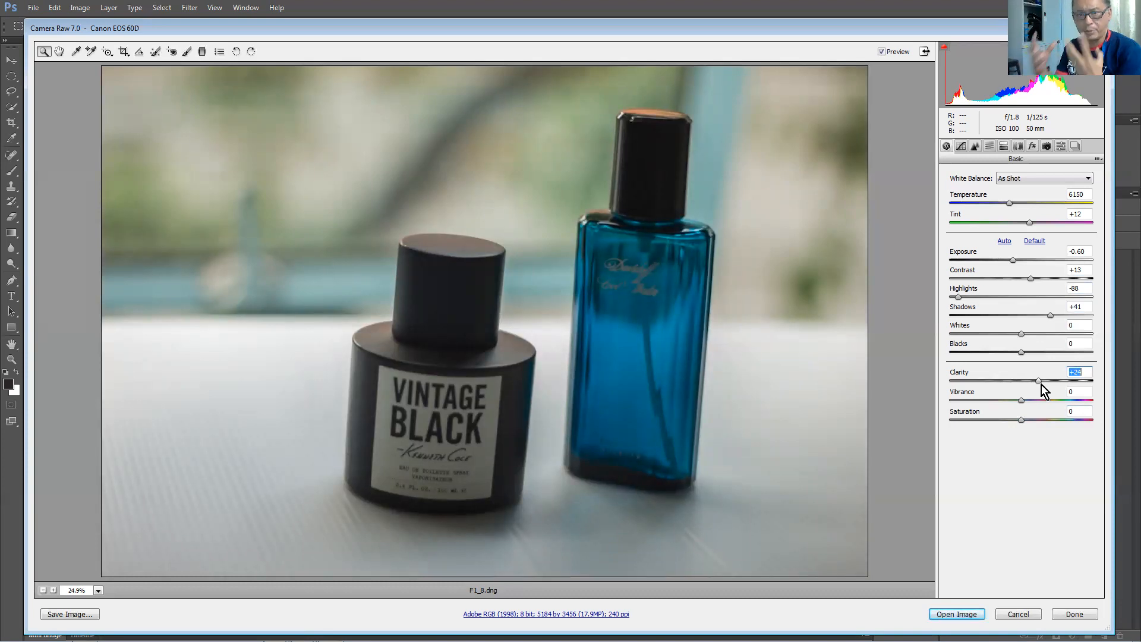
pyautogui.moveTo(1038, 383)
pyautogui.mouseDown()
pyautogui.moveTo(1080, 387)
pyautogui.moveTo(1000, 387)
pyautogui.moveTo(1086, 387)
pyautogui.moveTo(1045, 383)
pyautogui.moveTo(1076, 379)
pyautogui.moveTo(1057, 376)
pyautogui.mouseUp()
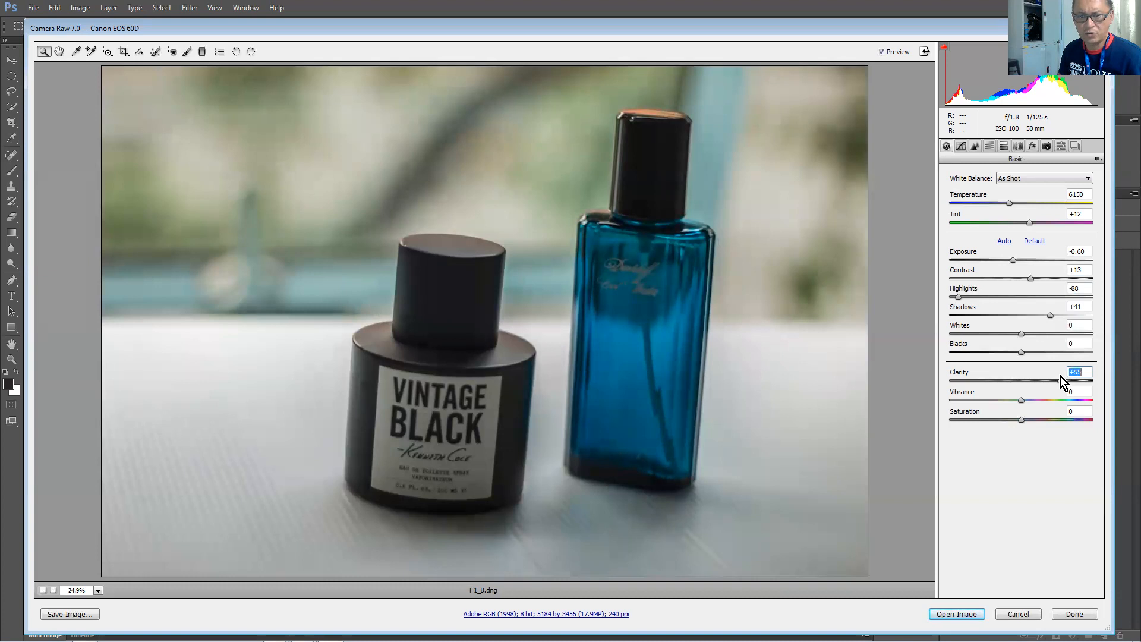
pyautogui.moveTo(1048, 376)
pyautogui.mouseDown()
pyautogui.moveTo(1074, 377)
pyautogui.moveTo(1022, 379)
pyautogui.moveTo(1060, 379)
pyautogui.mouseUp()
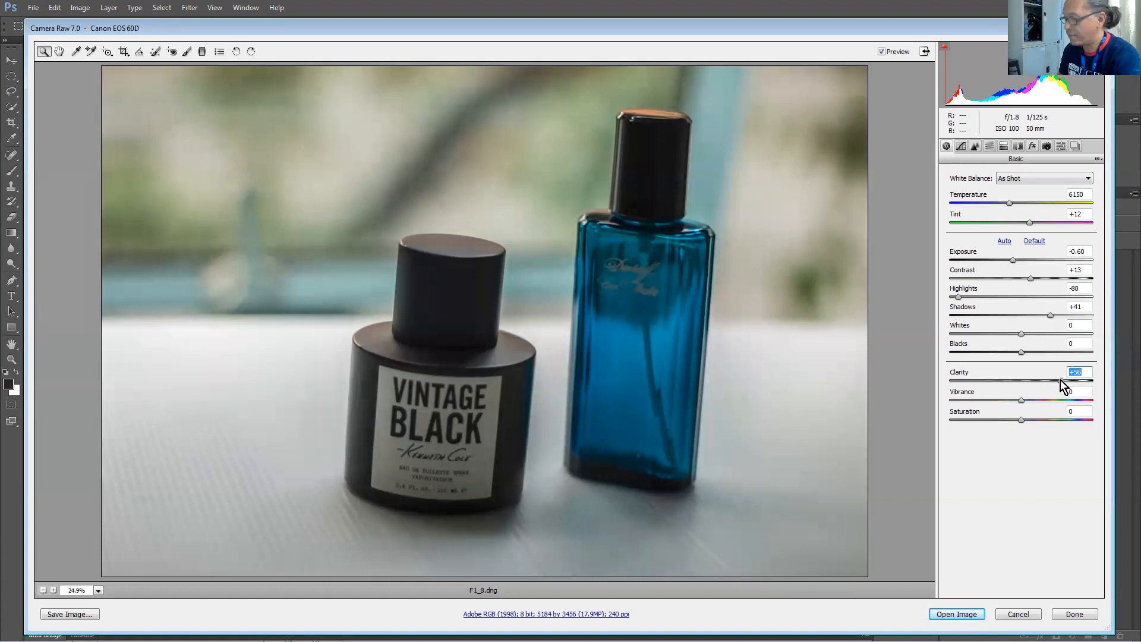
# Try a higher Vibrance and a Saturation of +60, and return both to 0.
pyautogui.moveTo(1022, 401)
pyautogui.mouseDown()
pyautogui.moveTo(1100, 399)
pyautogui.moveTo(969, 398)
pyautogui.moveTo(1073, 400)
pyautogui.moveTo(1036, 401)
pyautogui.mouseUp()
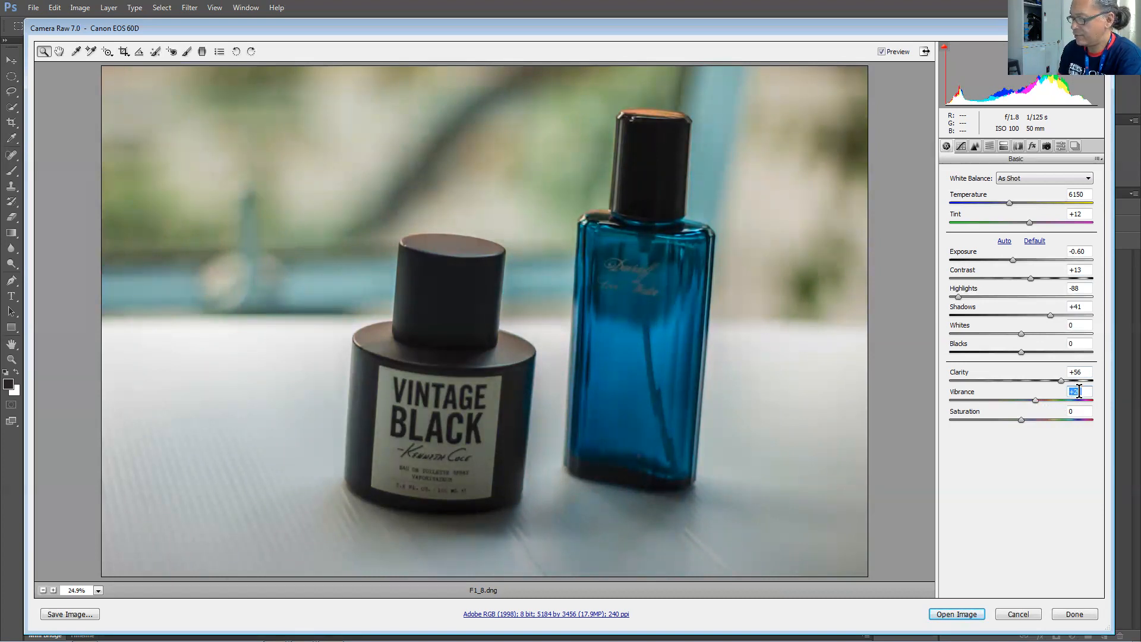
pyautogui.write('0')
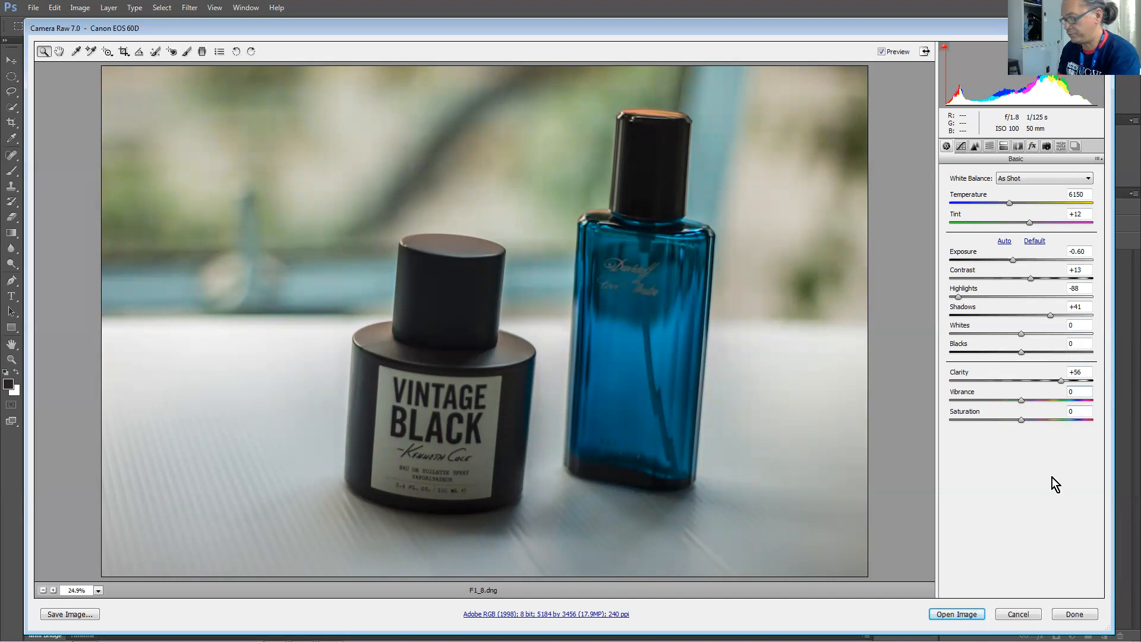
pyautogui.moveTo(1021, 421)
pyautogui.mouseDown()
pyautogui.moveTo(1073, 429)
pyautogui.moveTo(997, 426)
pyautogui.moveTo(1043, 420)
pyautogui.mouseUp()
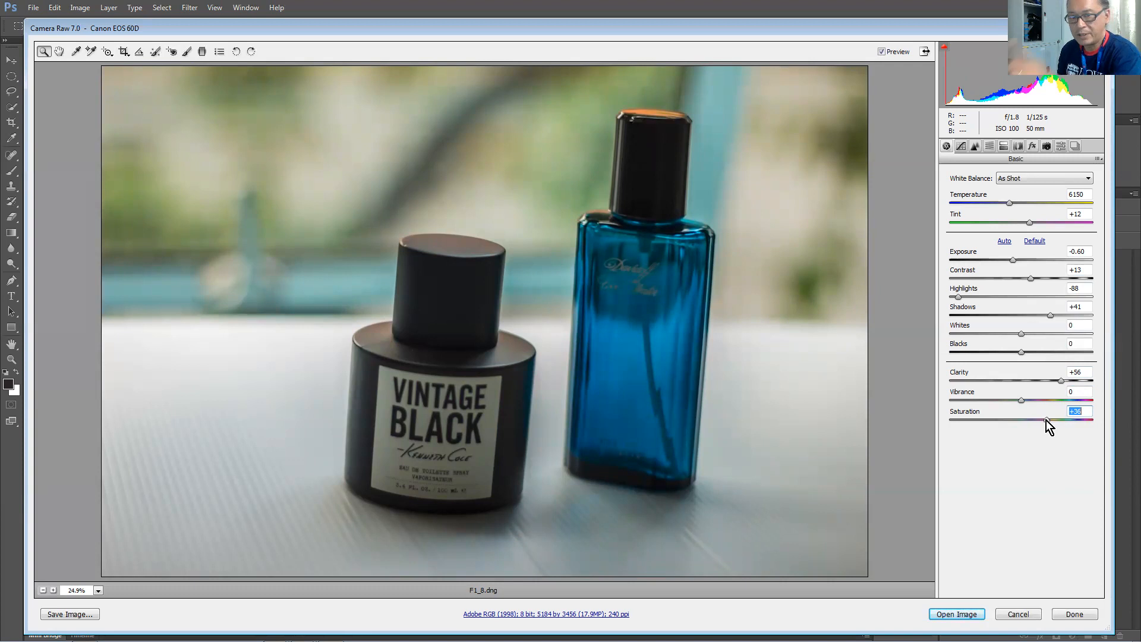
pyautogui.moveTo(1045, 423); pyautogui.dragTo(1066, 422)
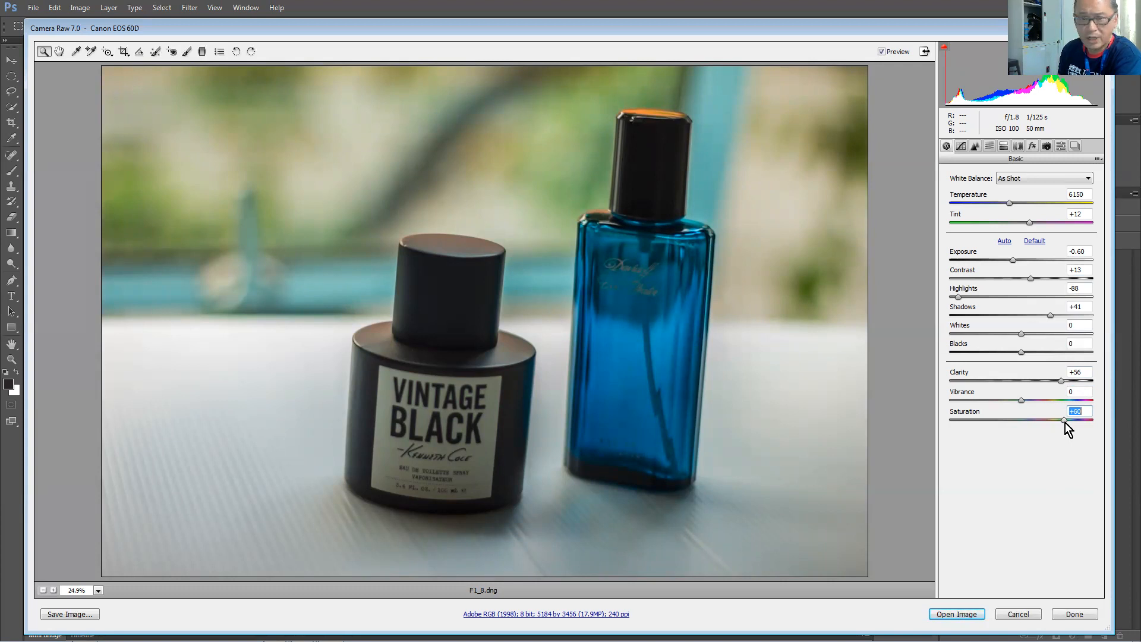
pyautogui.write('0')
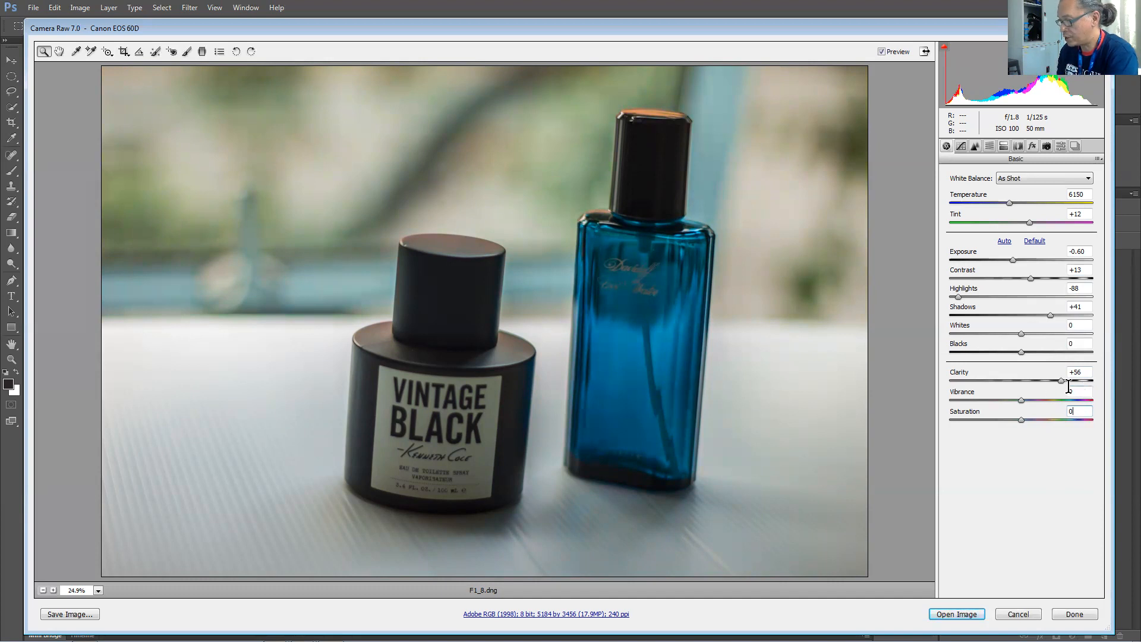
# Raise the photo's Clarity to about +76.
pyautogui.moveTo(1064, 382)
pyautogui.mouseDown()
pyautogui.moveTo(1040, 383)
pyautogui.moveTo(1075, 383)
pyautogui.mouseUp()
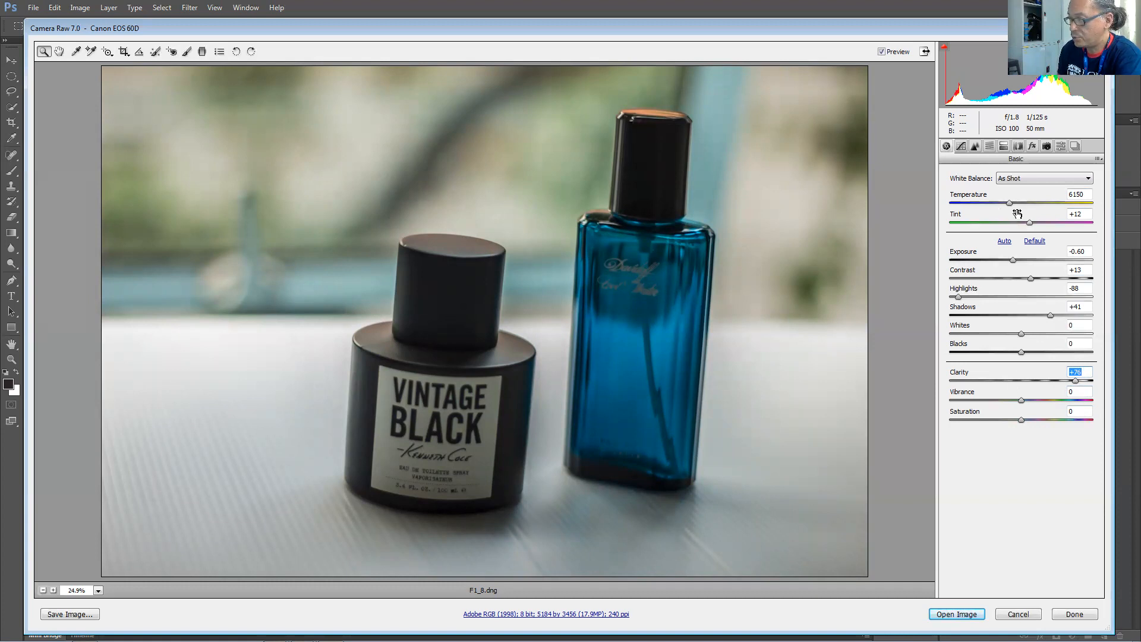
# Try the Daylight, Cloudy and Shade white balance presets, and return the photo to As Shot.
pyautogui.click(1020, 181)
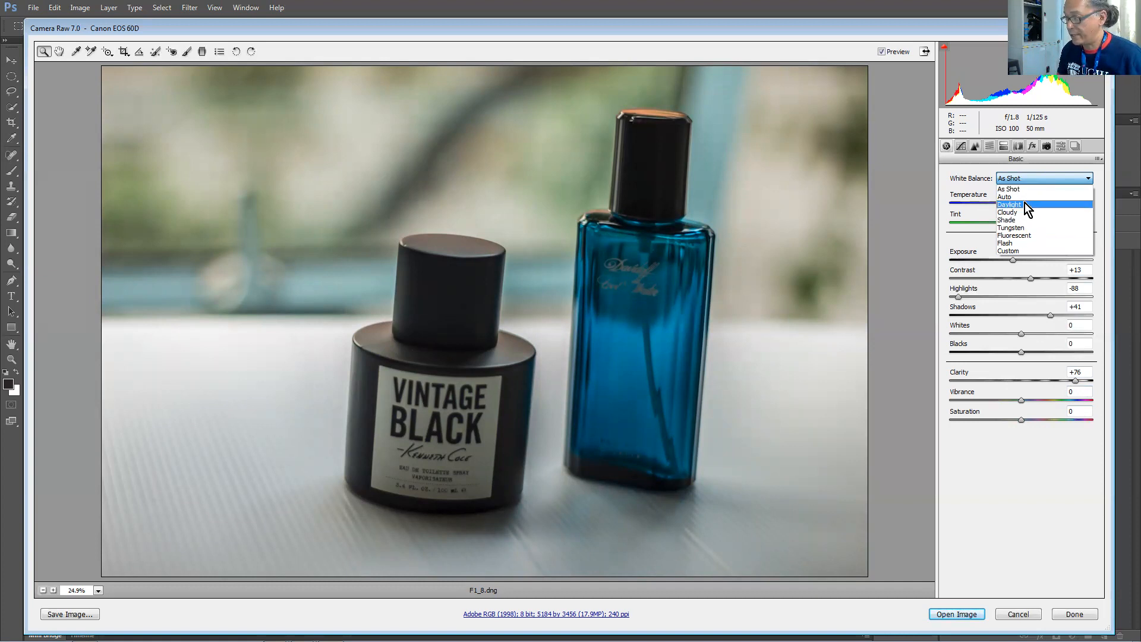
pyautogui.click(1024, 203)
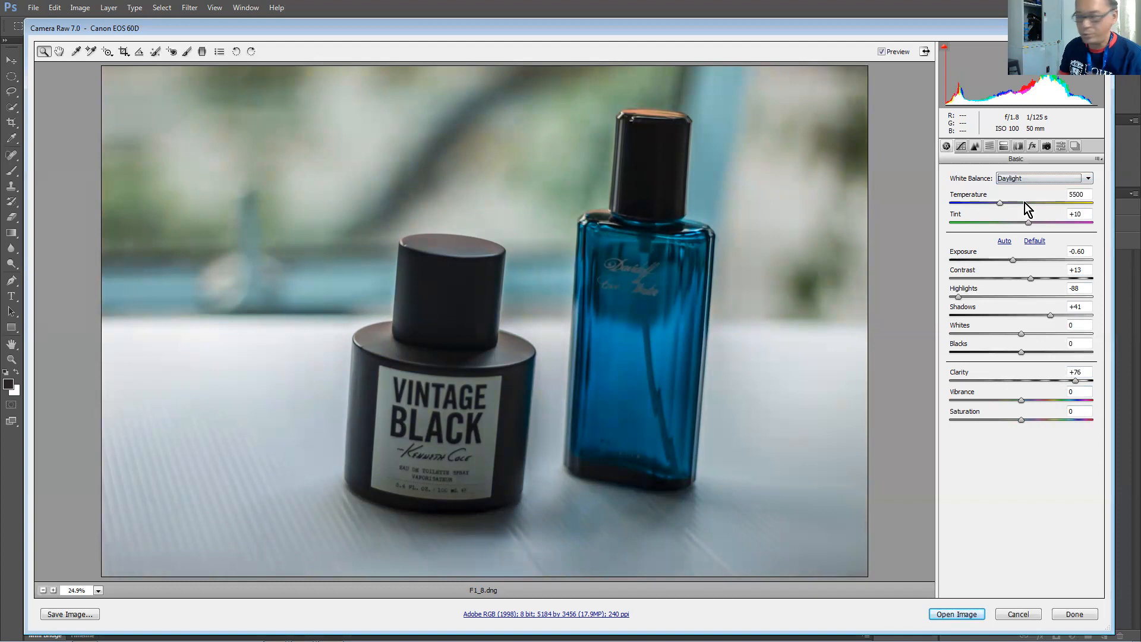
pyautogui.click(1028, 178)
pyautogui.click(1026, 212)
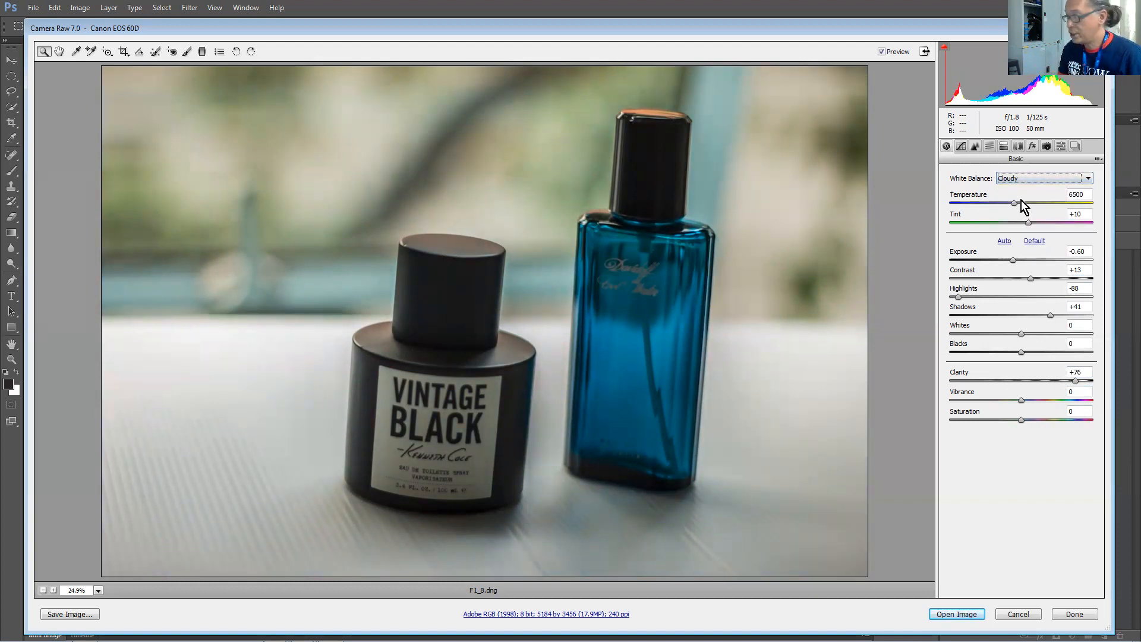
pyautogui.click(1028, 180)
pyautogui.click(1031, 220)
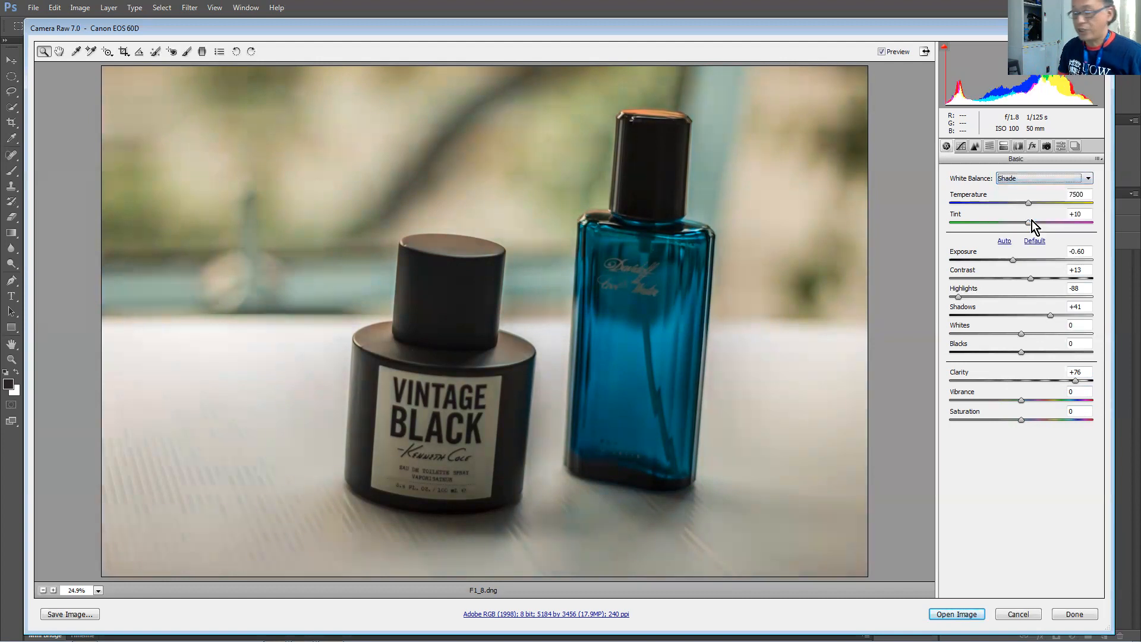
pyautogui.click(1033, 179)
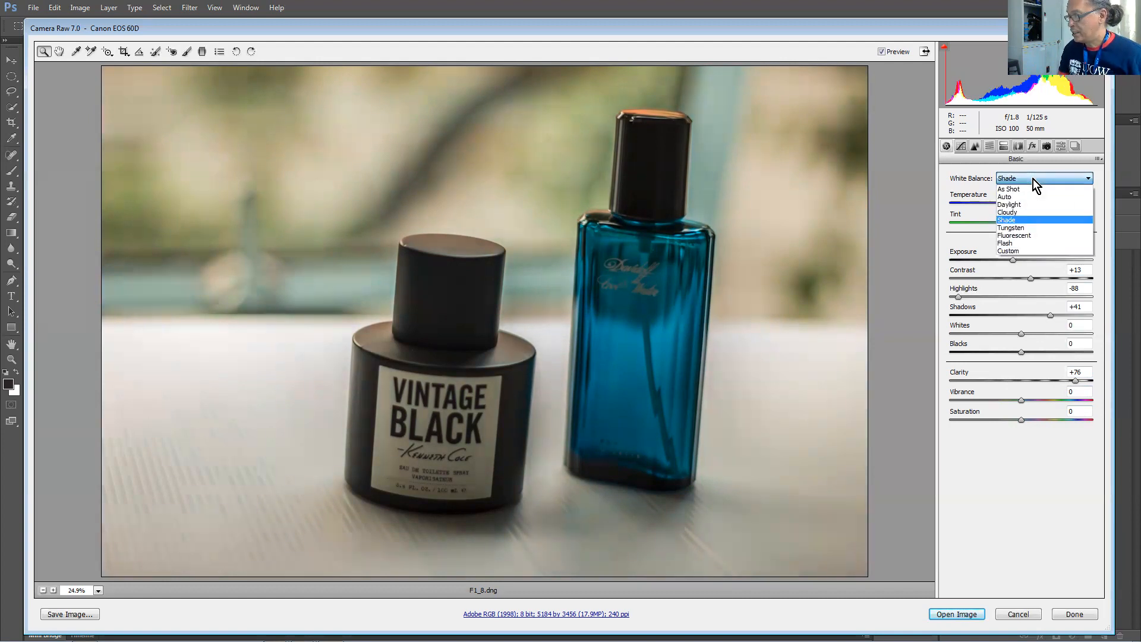
pyautogui.click(1031, 192)
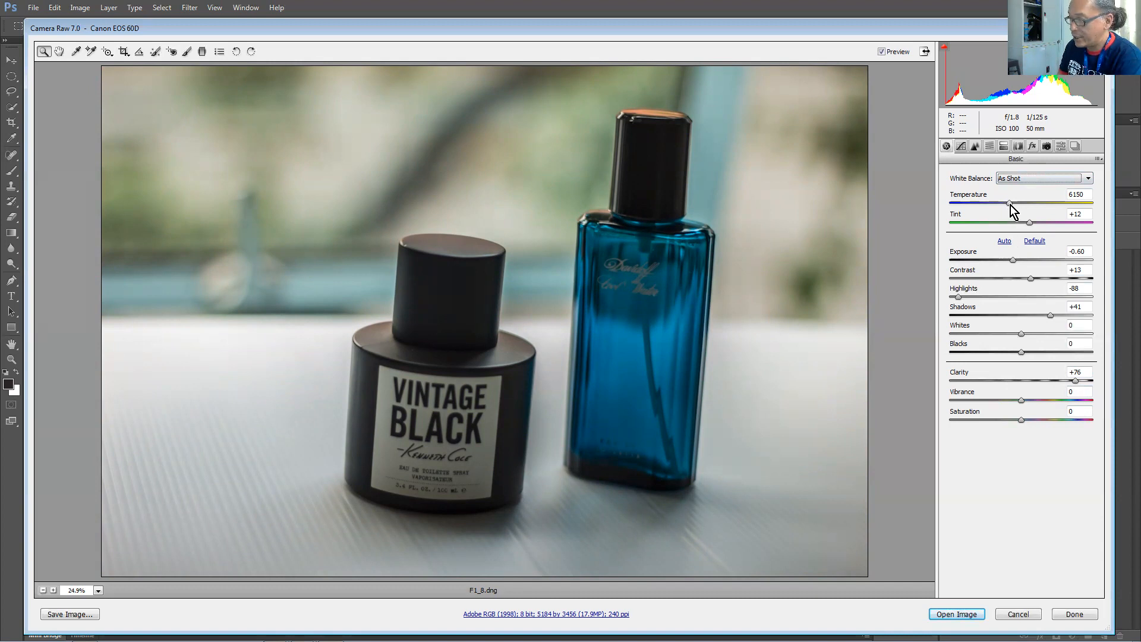
# Try warmer colour temperatures, and cool the photo by setting Temperature to 4850.
pyautogui.moveTo(1010, 205); pyautogui.dragTo(1084, 209)
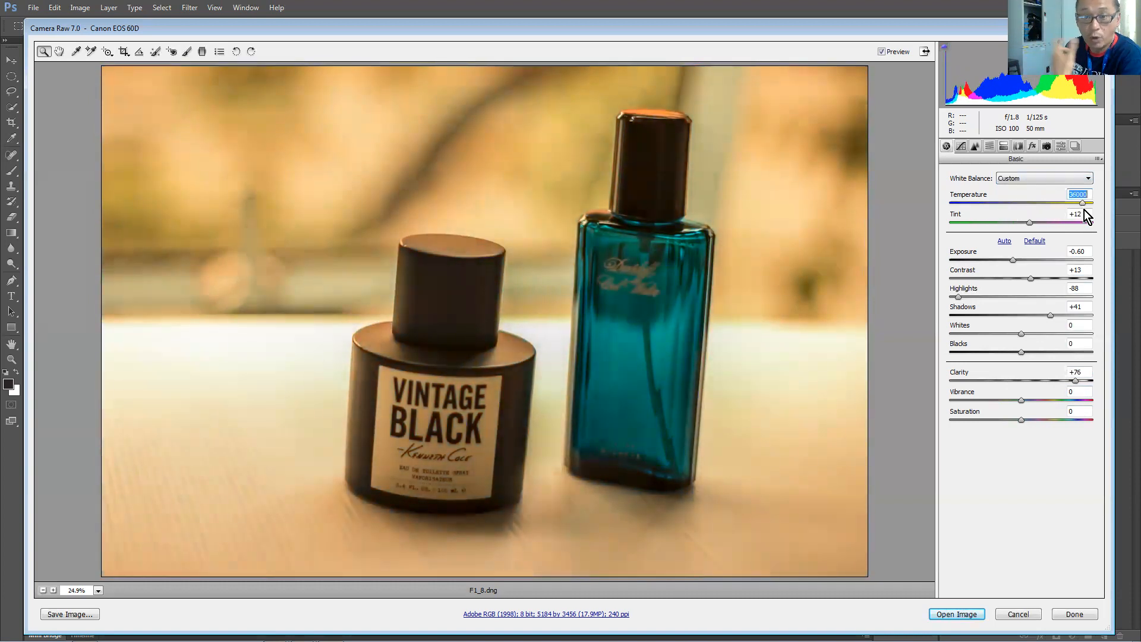
pyautogui.moveTo(1084, 209); pyautogui.dragTo(1028, 205)
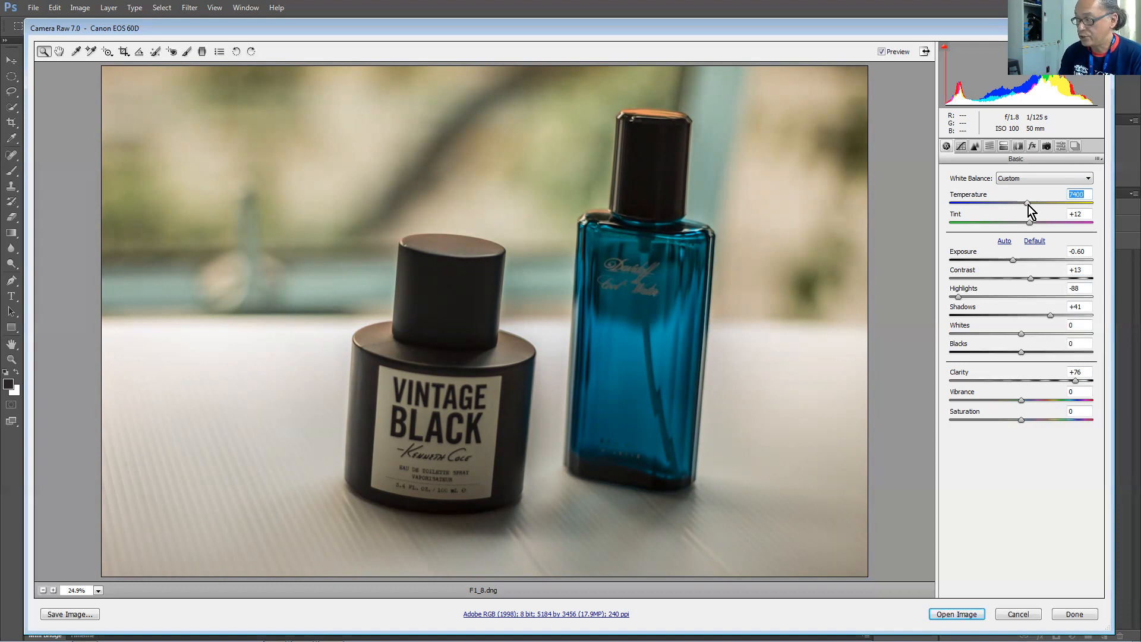
pyautogui.moveTo(1028, 205); pyautogui.dragTo(991, 211)
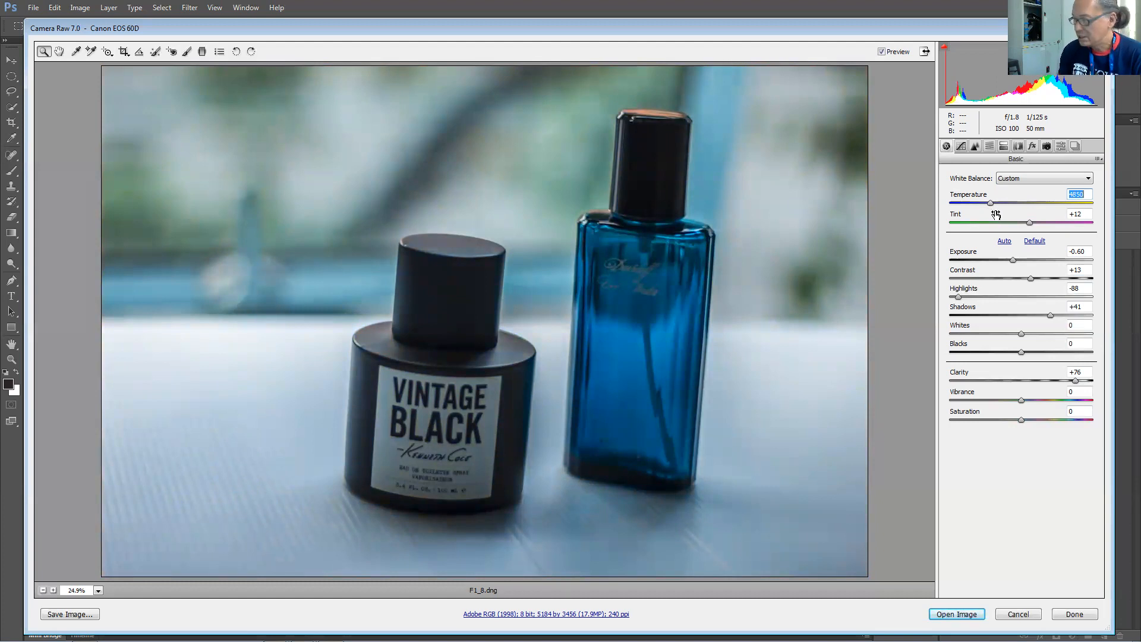
# Set the photo's Shadows to +68, Highlights to -15, Clarity to +77 and Contrast to +36.
pyautogui.moveTo(1051, 315); pyautogui.dragTo(1071, 316)
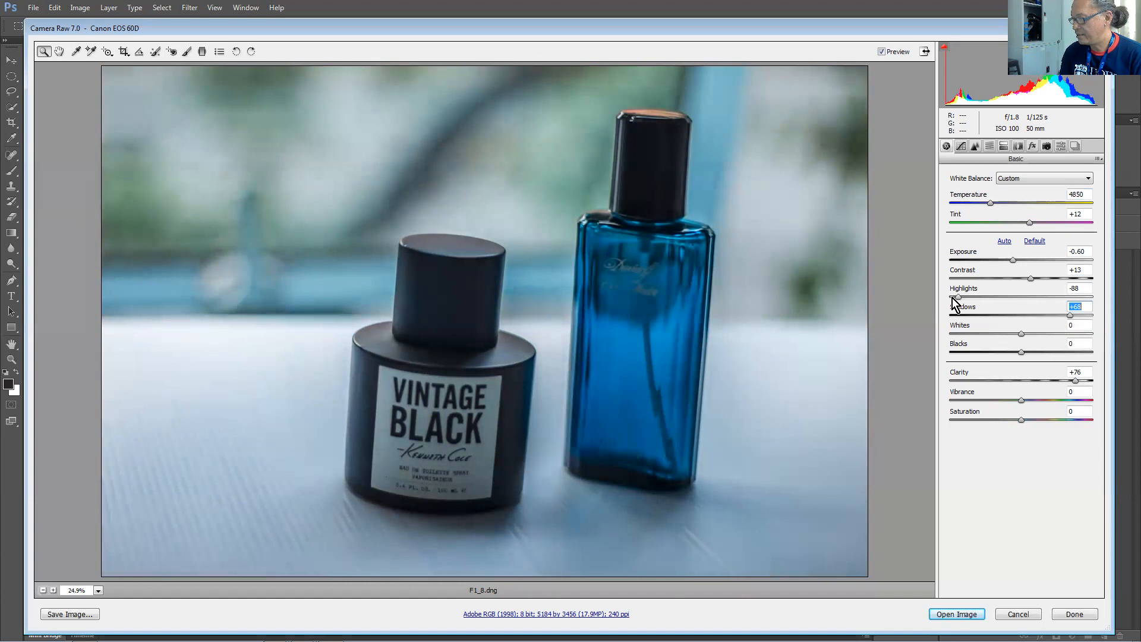
pyautogui.moveTo(962, 297); pyautogui.dragTo(1013, 302)
pyautogui.click(1074, 381)
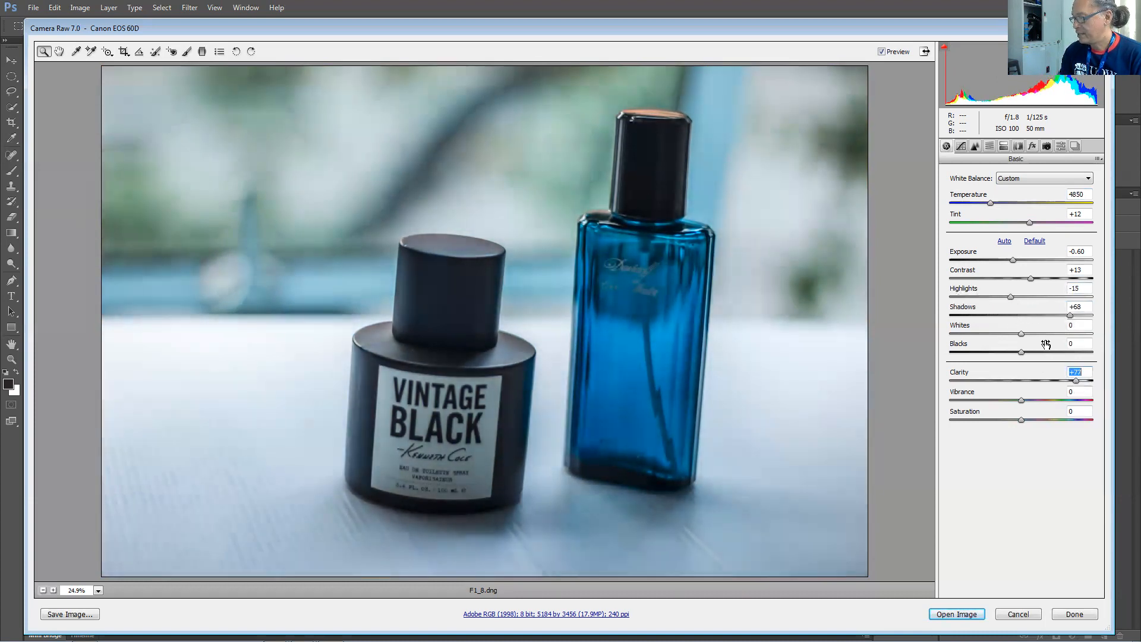
pyautogui.moveTo(1034, 279); pyautogui.dragTo(1050, 277)
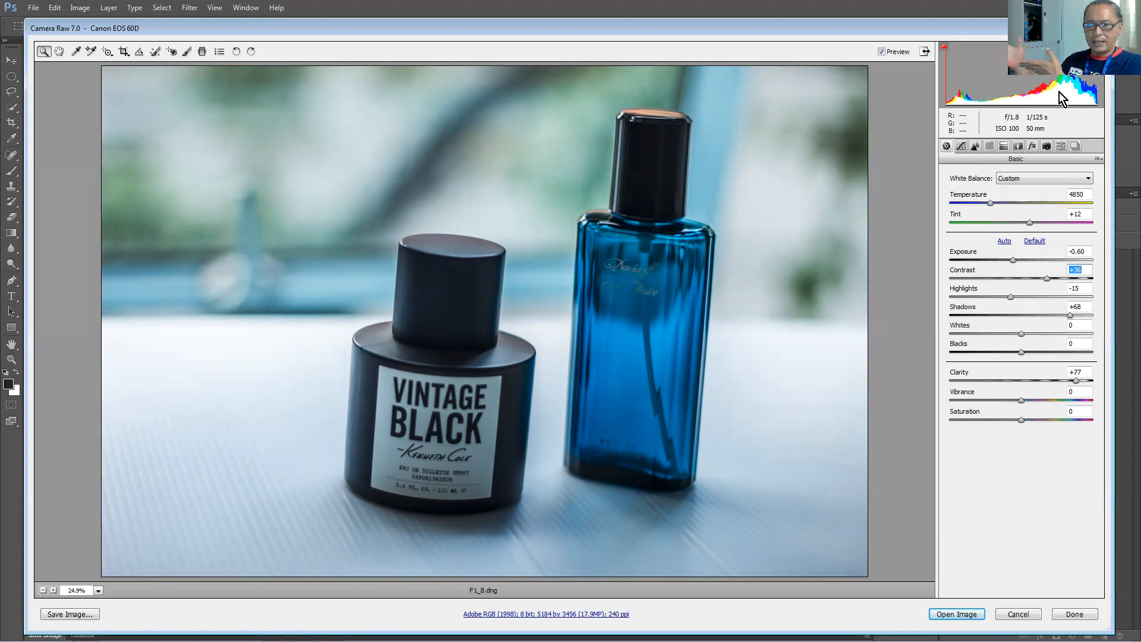
# Try darkening the photo with an Exposure of -3.00, and bring Exposure back up to -0.65.
pyautogui.moveTo(1013, 260); pyautogui.dragTo(980, 262)
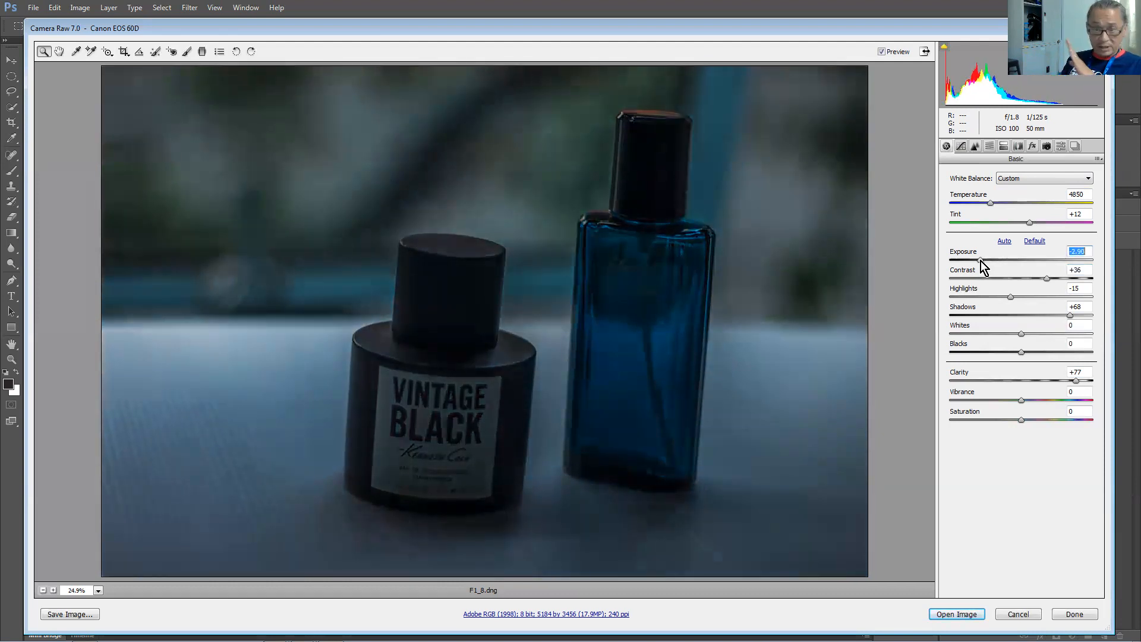
pyautogui.moveTo(981, 261); pyautogui.dragTo(977, 261)
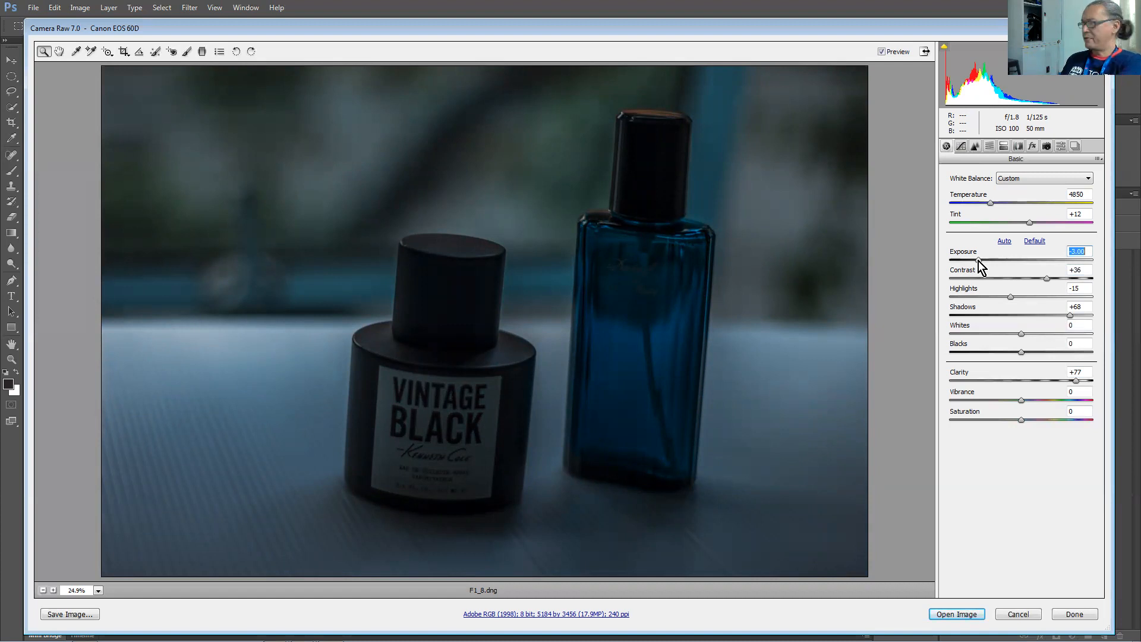
pyautogui.moveTo(979, 261); pyautogui.dragTo(1002, 261)
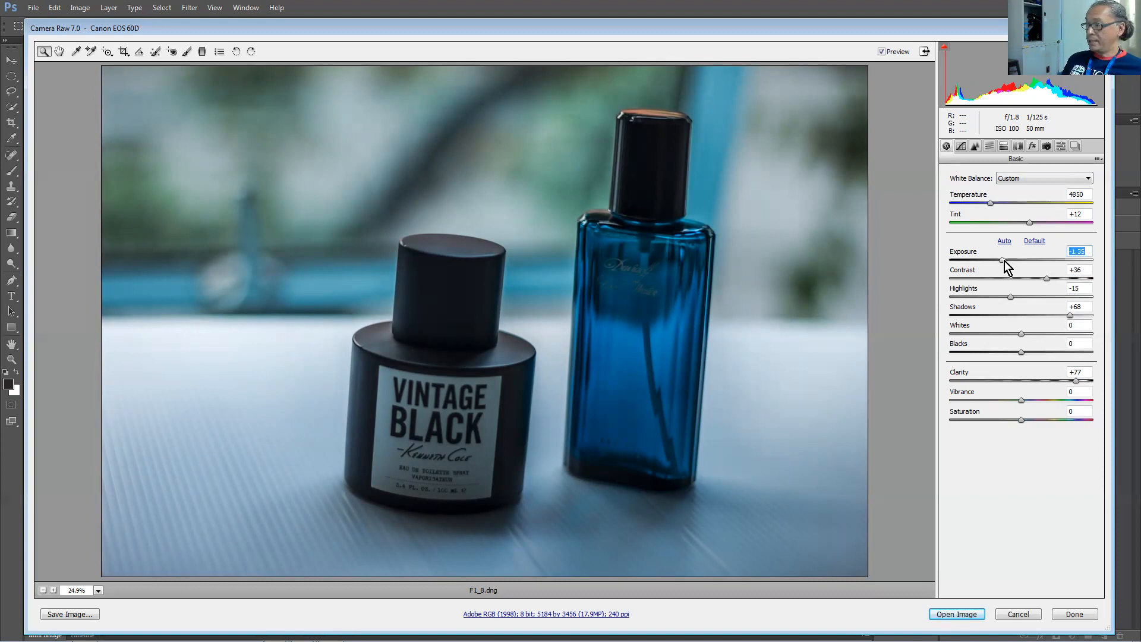
pyautogui.moveTo(1006, 261); pyautogui.dragTo(1012, 260)
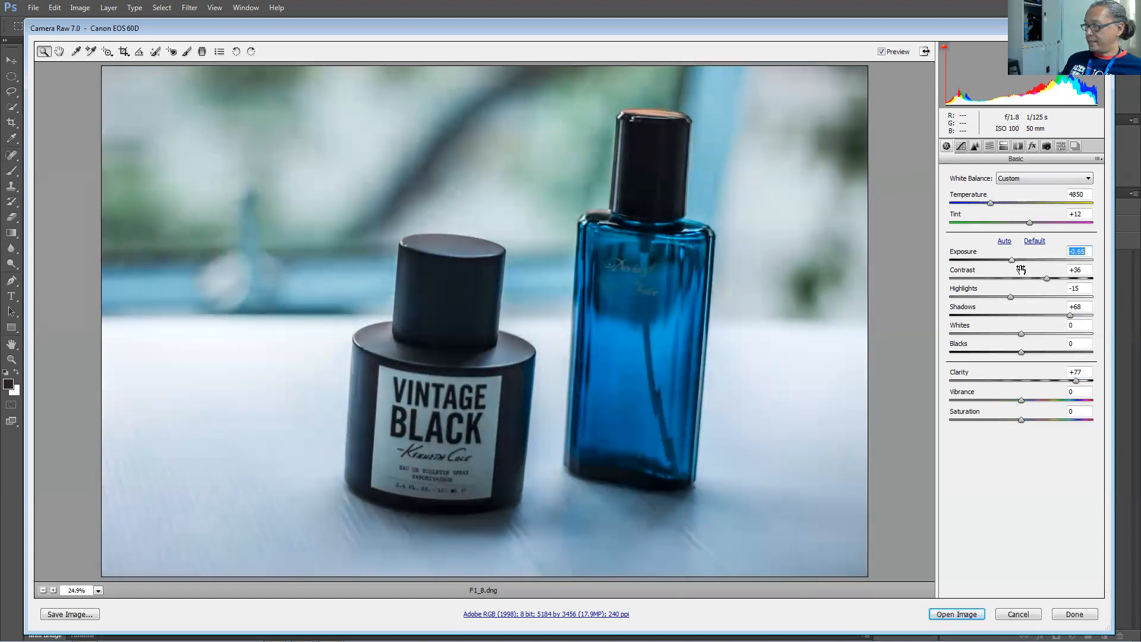
# Raise Shadows to +89, and set Contrast to +11 and Exposure to -0.40.
pyautogui.moveTo(1069, 315); pyautogui.dragTo(1084, 315)
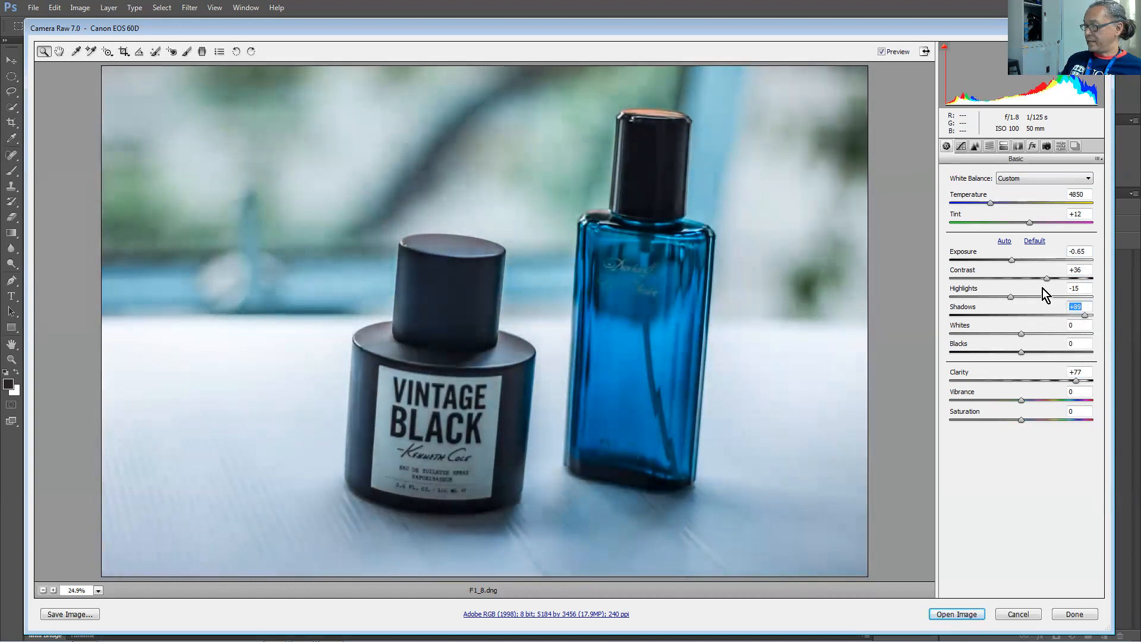
pyautogui.moveTo(1045, 282); pyautogui.dragTo(1017, 259)
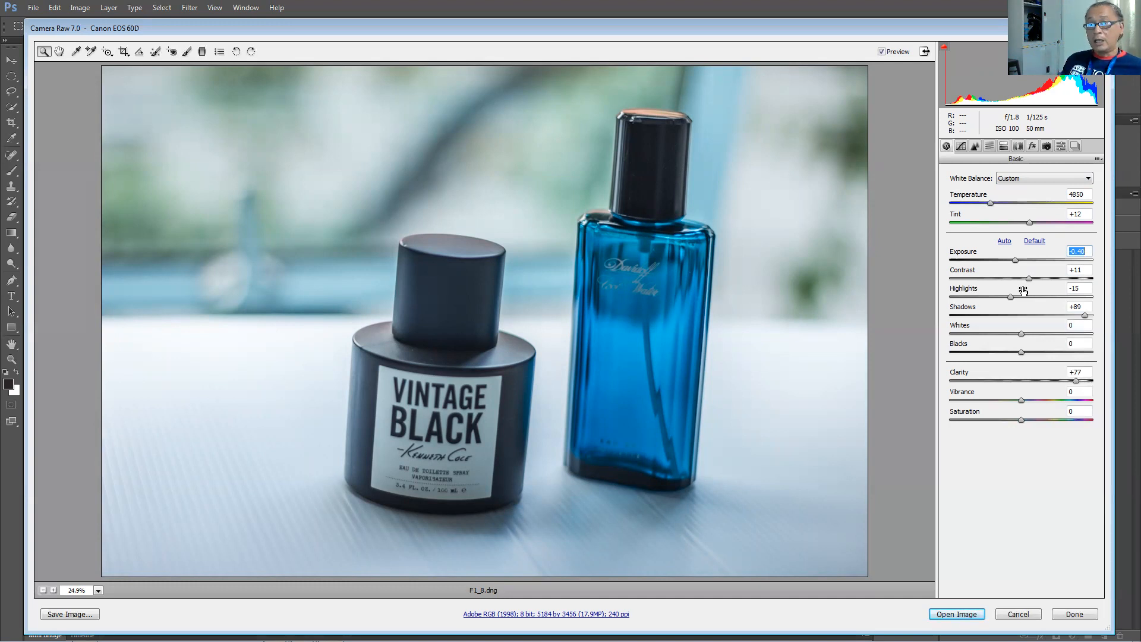
# Look through the other adjustment categories, from Tone Curve to Snapshots, and return to the Basic settings.
pyautogui.click(961, 149)
pyautogui.click(991, 148)
pyautogui.click(990, 148)
pyautogui.click(1004, 148)
pyautogui.click(1018, 150)
pyautogui.click(1032, 149)
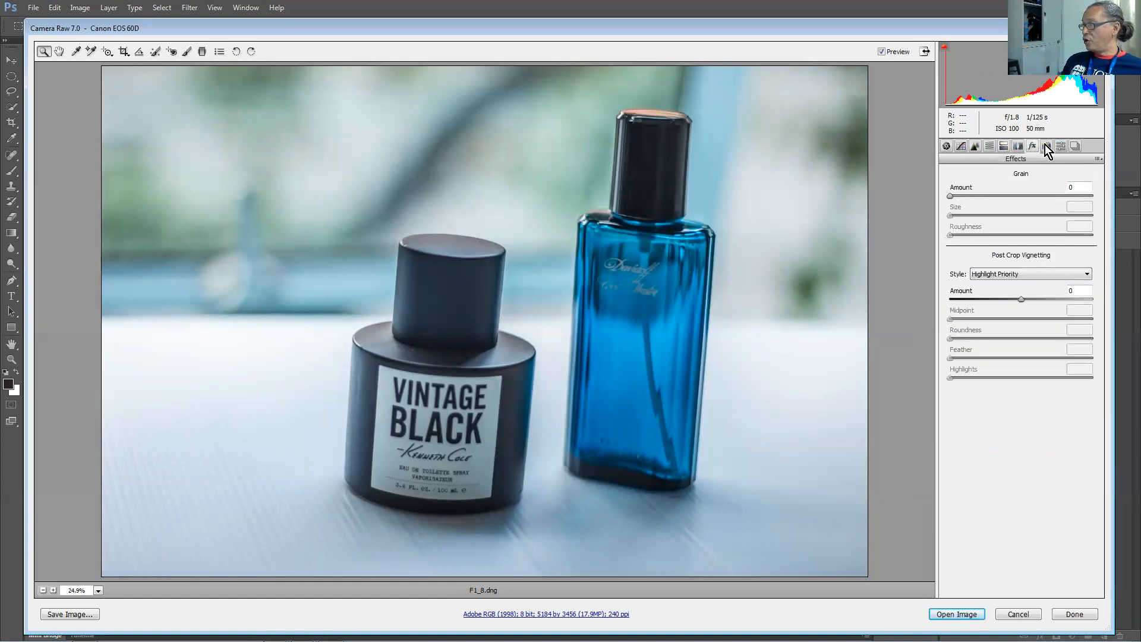
pyautogui.click(1046, 146)
pyautogui.click(1061, 147)
pyautogui.click(1076, 147)
pyautogui.click(947, 148)
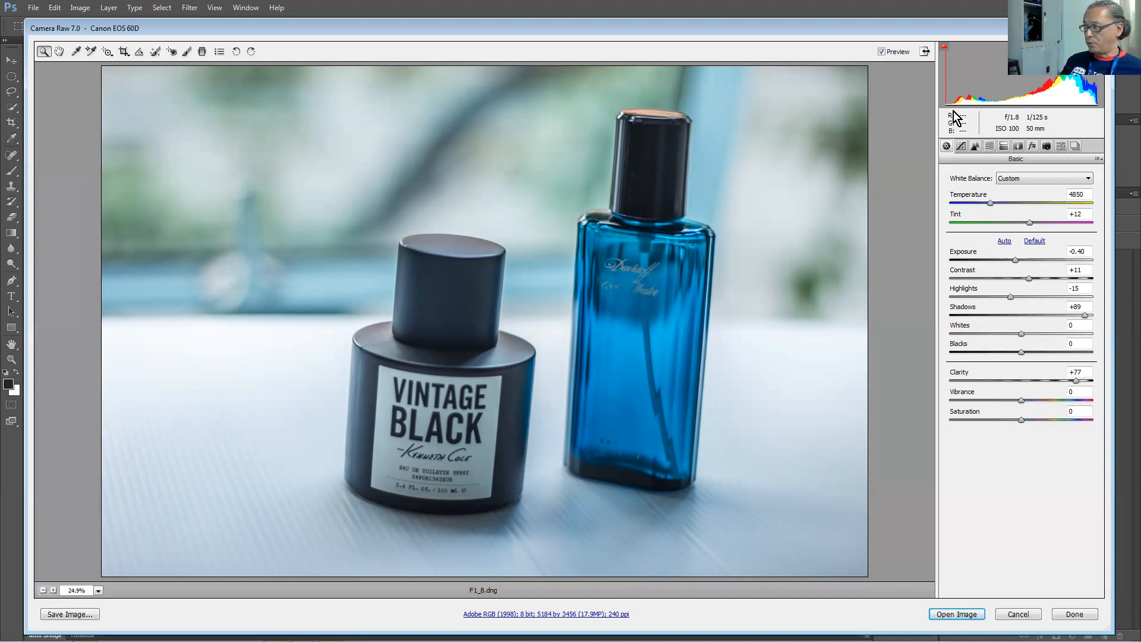
# Show the sharpening and noise reduction settings, view the photo at closer and smaller magnifications, and fit it to the view.
pyautogui.click(975, 146)
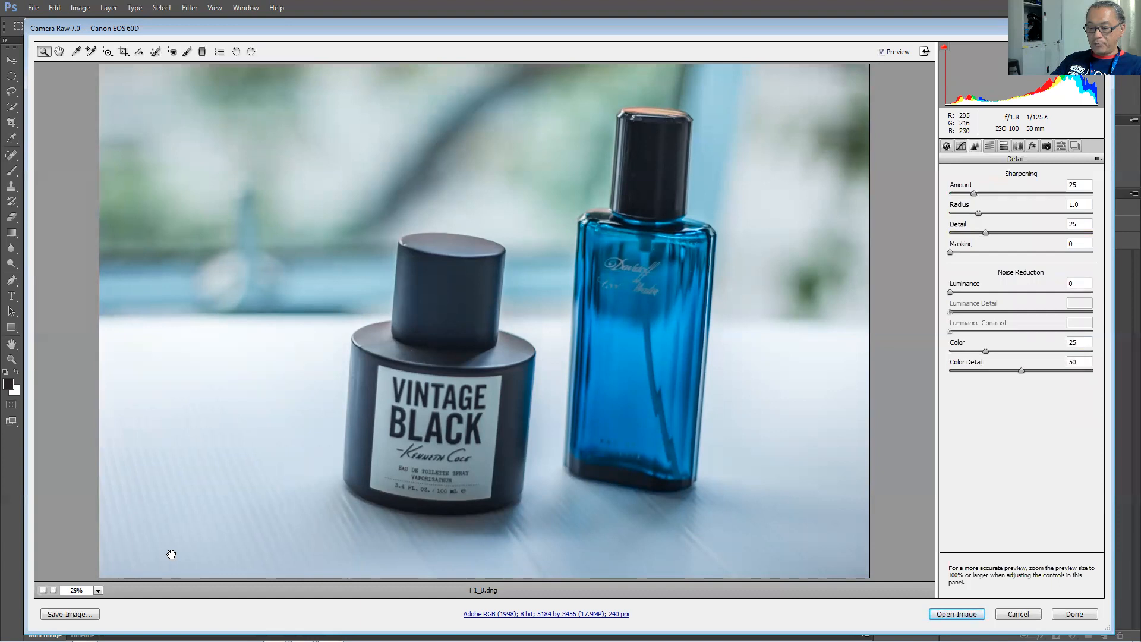
pyautogui.hotkey('ctrl', '+')
pyautogui.hotkey('ctrl', '+')
pyautogui.hotkey('ctrl', '+')
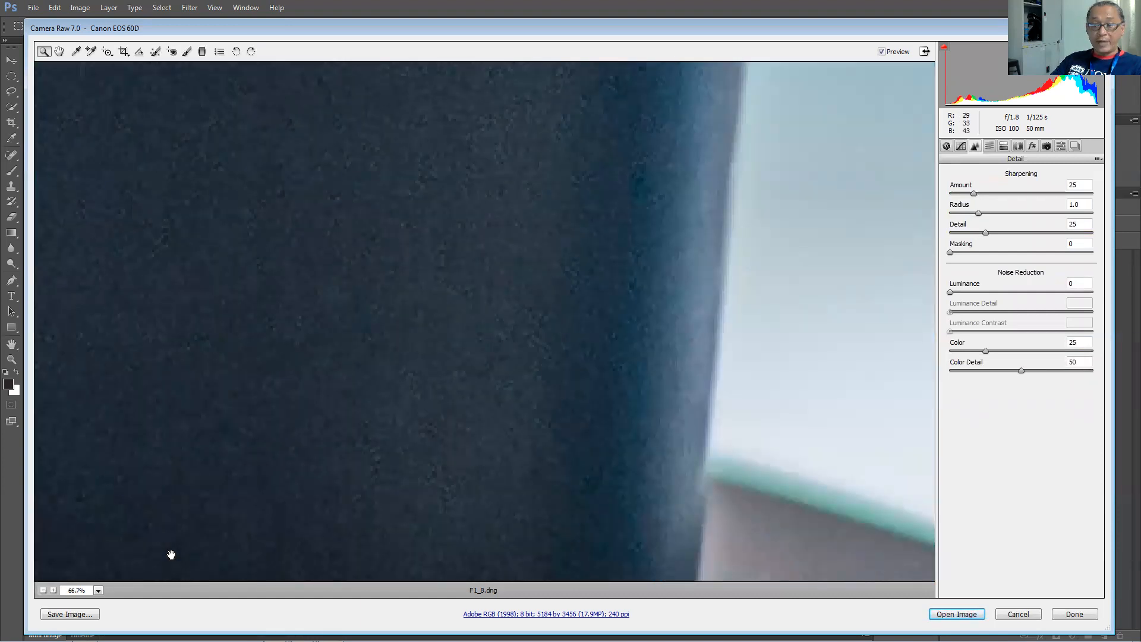
pyautogui.hotkey('ctrl', '-')
pyautogui.hotkey('ctrl', '-')
pyautogui.hotkey('ctrl', '-')
pyautogui.hotkey('ctrl', '-')
pyautogui.hotkey('ctrl', '-')
pyautogui.hotkey('ctrl', '-')
pyautogui.hotkey('ctrl', '-')
pyautogui.hotkey('ctrl', '-')
pyautogui.hotkey('ctrl', '-')
pyautogui.hotkey('ctrl', '-')
pyautogui.hotkey('ctrl', '-')
pyautogui.hotkey('ctrl', '-')
pyautogui.hotkey('ctrl', '-')
pyautogui.hotkey('ctrl', '-')
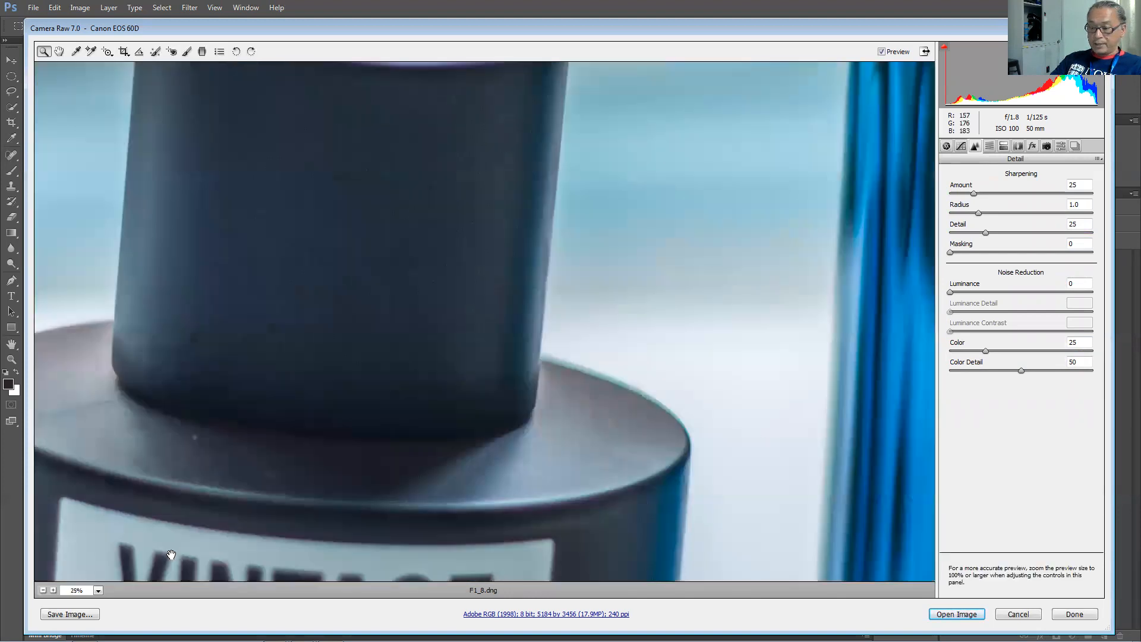
pyautogui.hotkey('ctrl', '-')
pyautogui.hotkey('ctrl', '-')
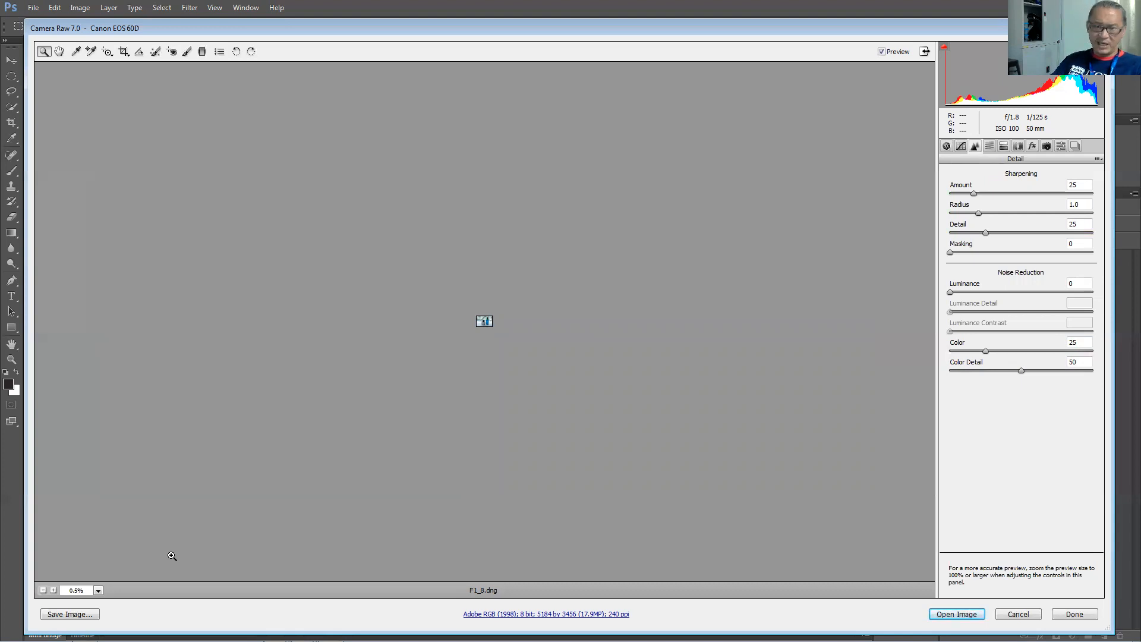
pyautogui.hotkey('ctrl', '0')
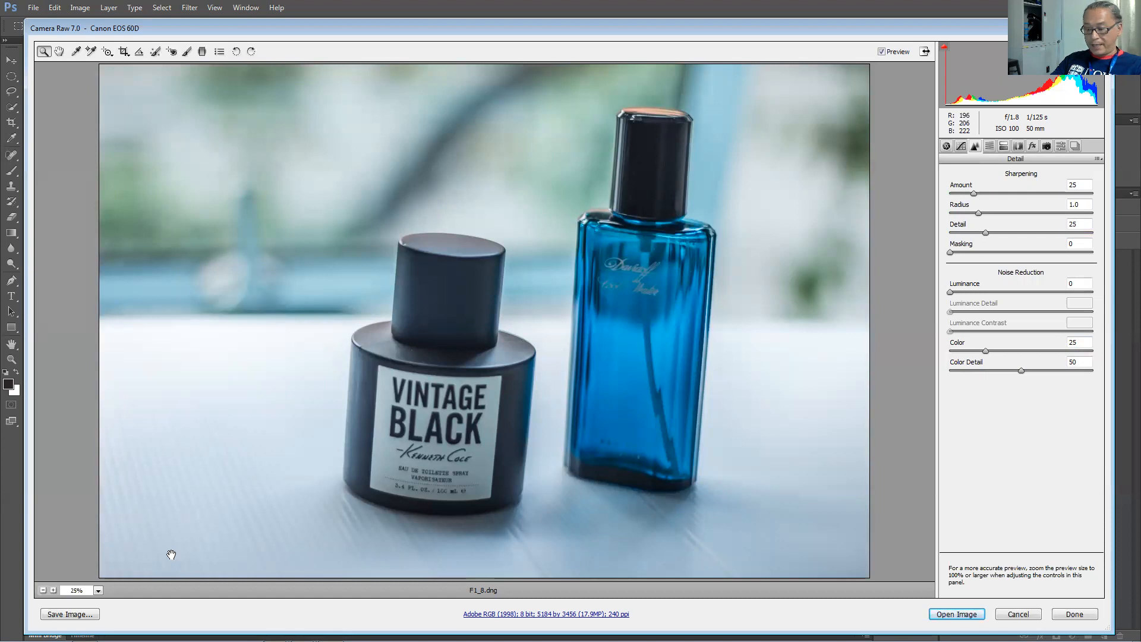
# Examine the black bottle's cap at 100% and try Luminance noise reduction at 98.
pyautogui.hotkey('ctrl', '+')
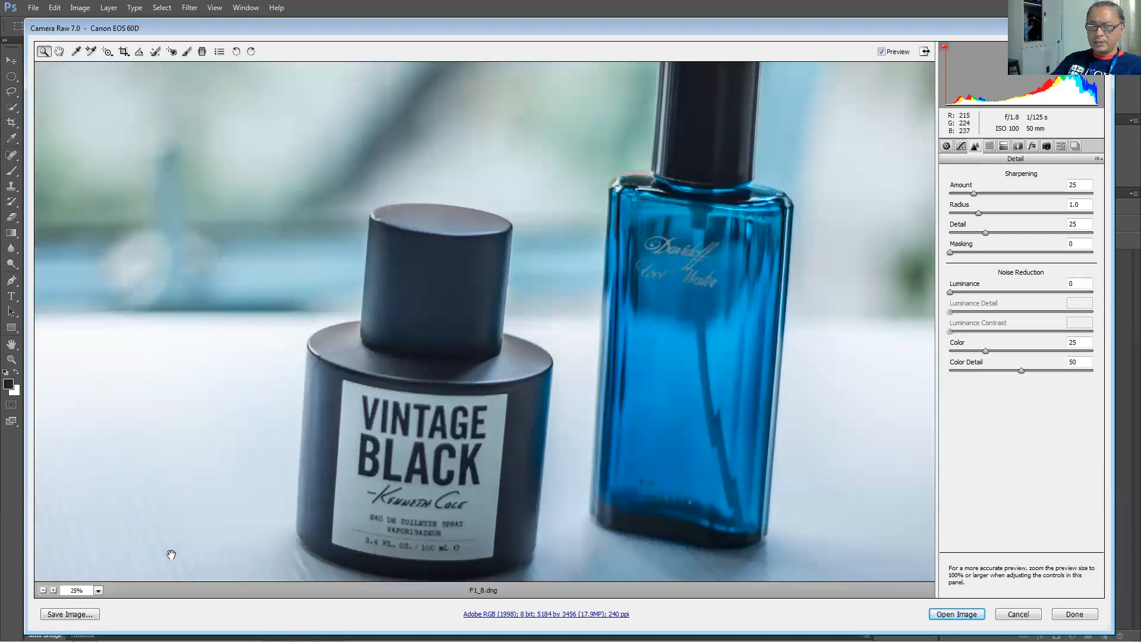
pyautogui.hotkey('ctrl', '+')
pyautogui.hotkey('ctrl', '+')
pyautogui.hotkey('ctrl', '+')
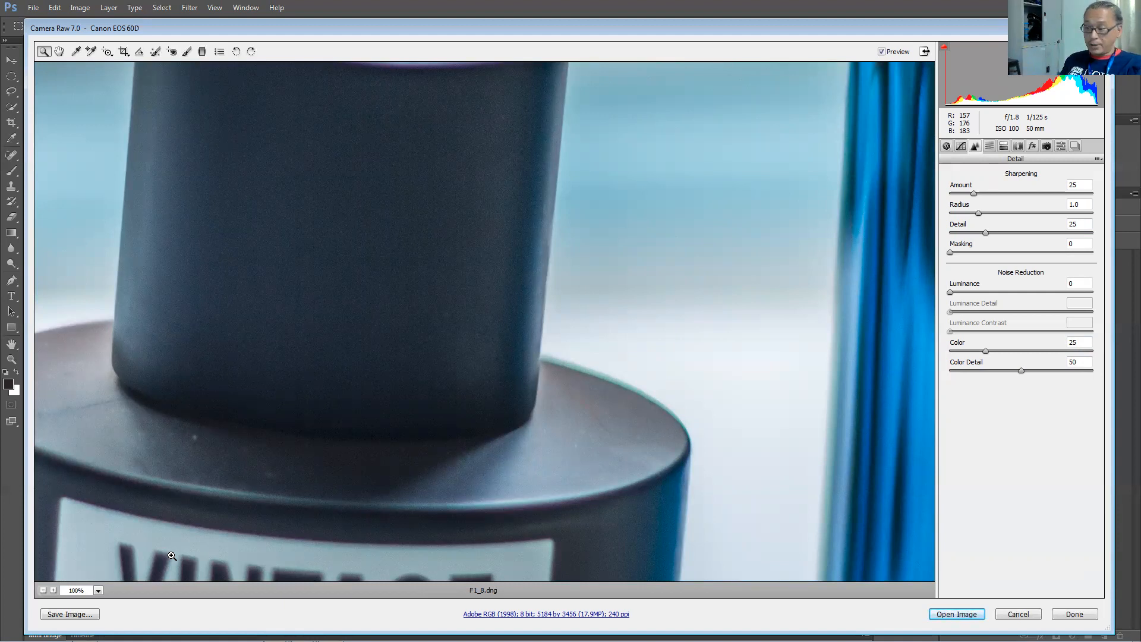
pyautogui.moveTo(438, 234); pyautogui.dragTo(465, 366)
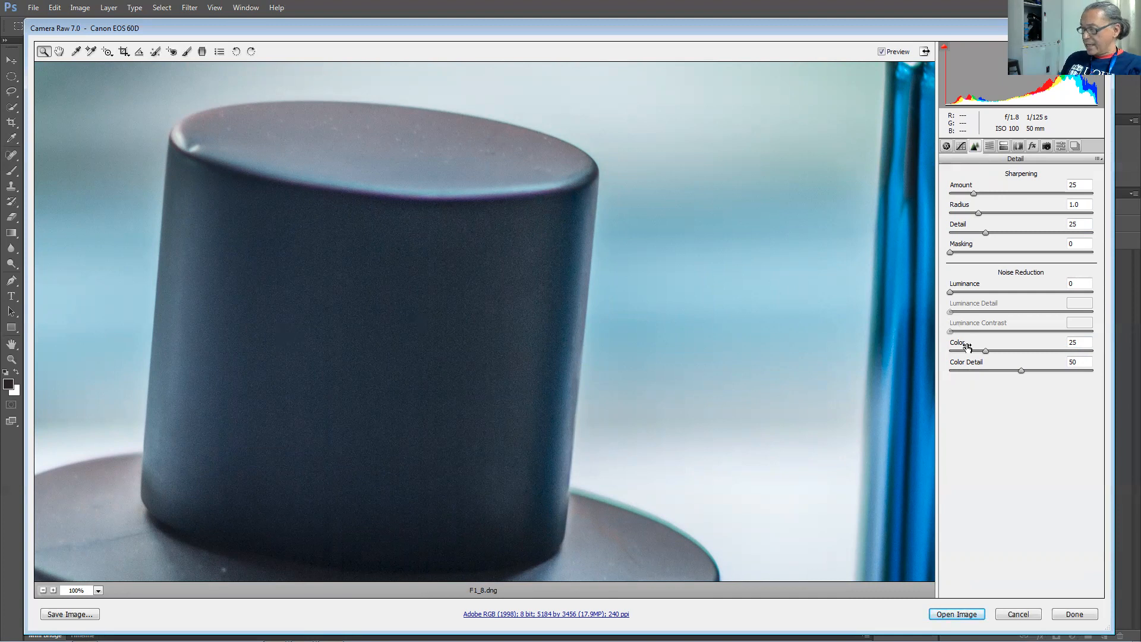
pyautogui.moveTo(948, 294); pyautogui.dragTo(949, 293)
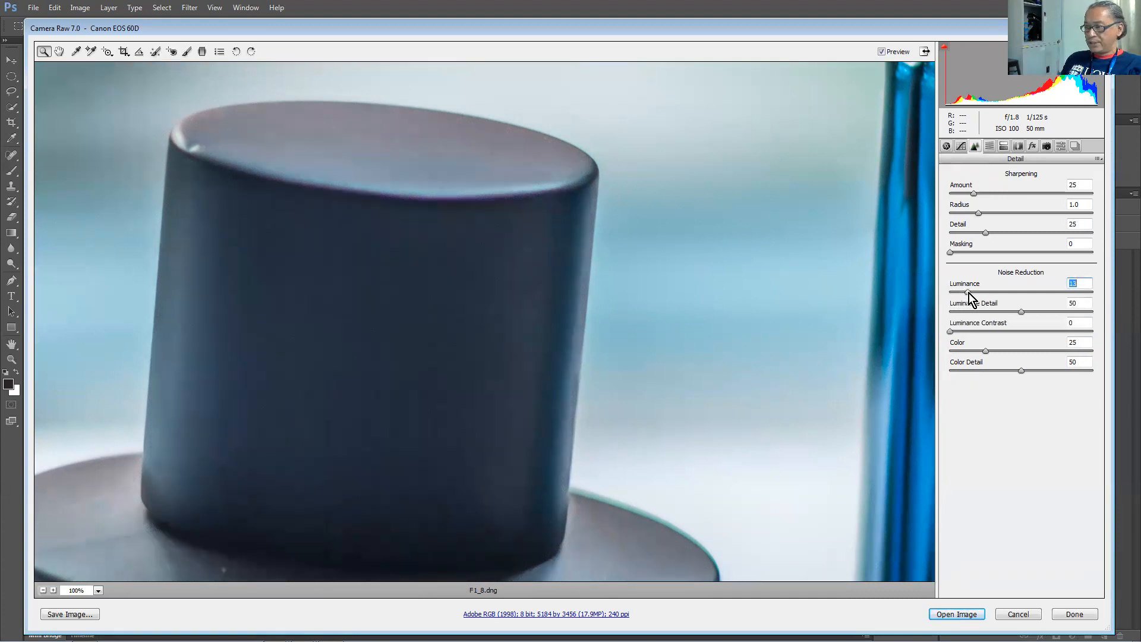
pyautogui.moveTo(988, 293); pyautogui.dragTo(1018, 294)
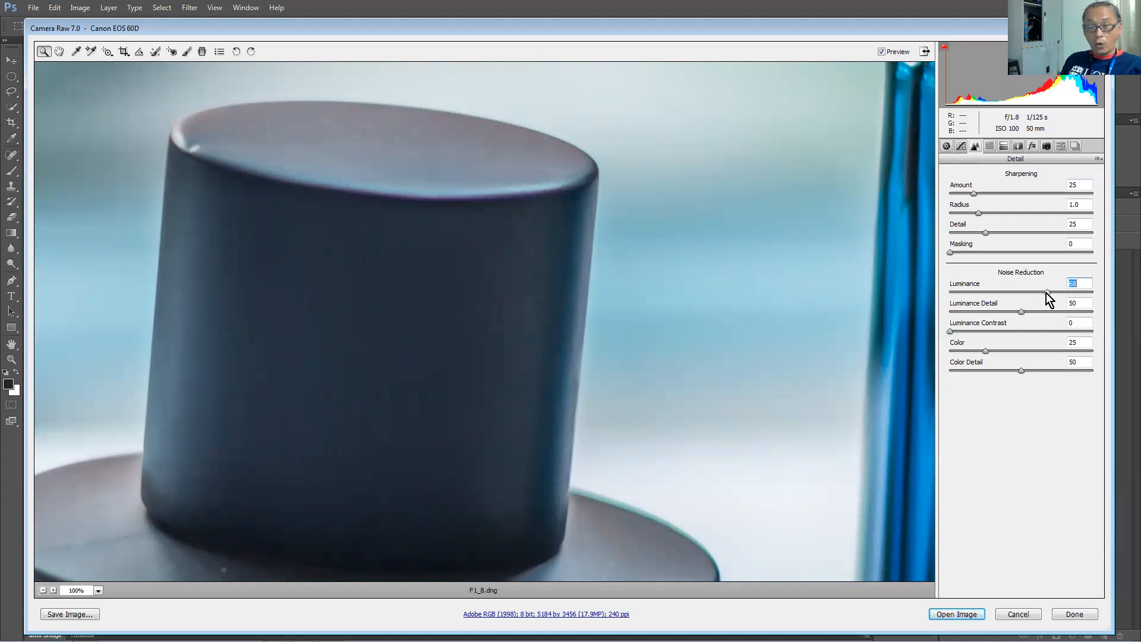
pyautogui.moveTo(1045, 294); pyautogui.dragTo(1087, 293)
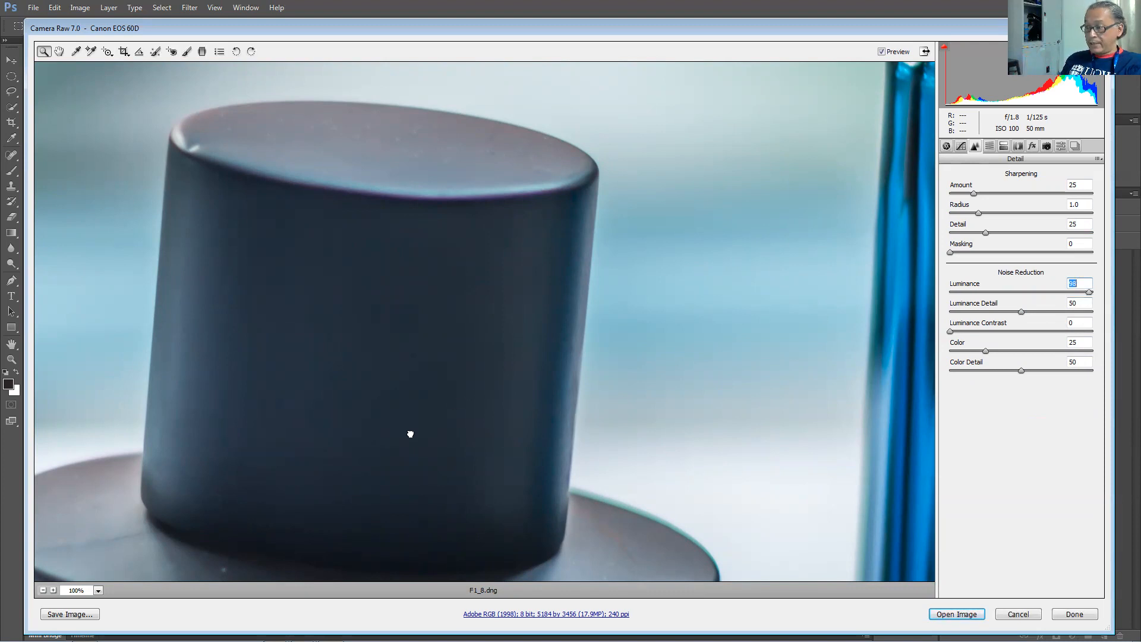
# Set Luminance noise reduction to 21 while checking the black bottle's label, and view more of the photo at 33.3%.
pyautogui.moveTo(410, 434); pyautogui.dragTo(466, 126)
pyautogui.moveTo(428, 376); pyautogui.dragTo(436, 288)
pyautogui.moveTo(419, 330); pyautogui.dragTo(420, 264)
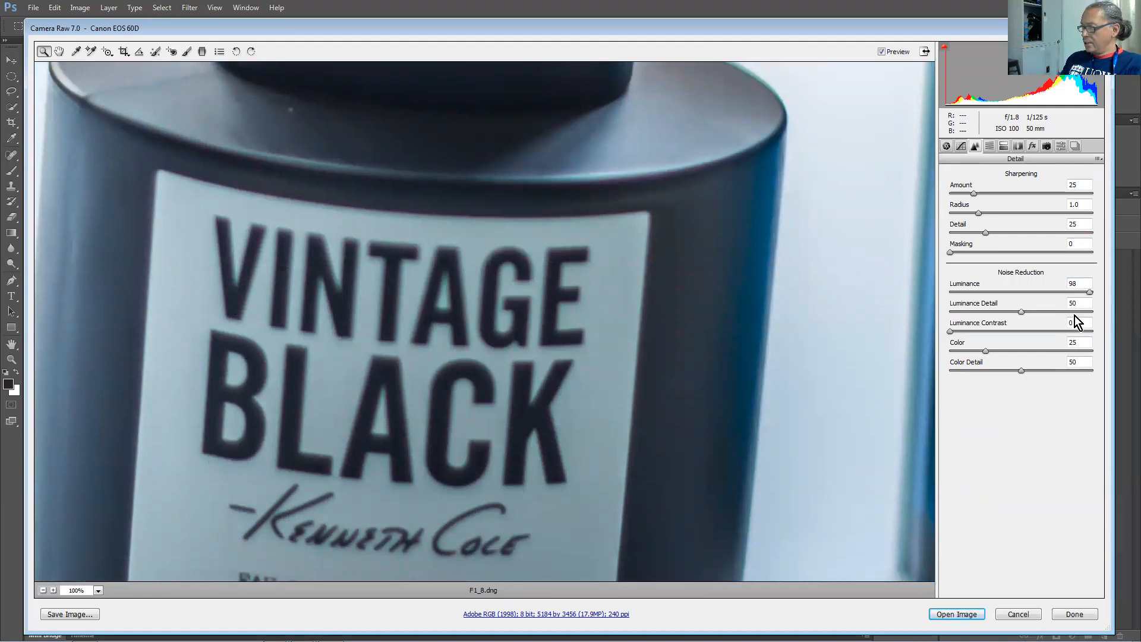
pyautogui.moveTo(1074, 293); pyautogui.dragTo(972, 293)
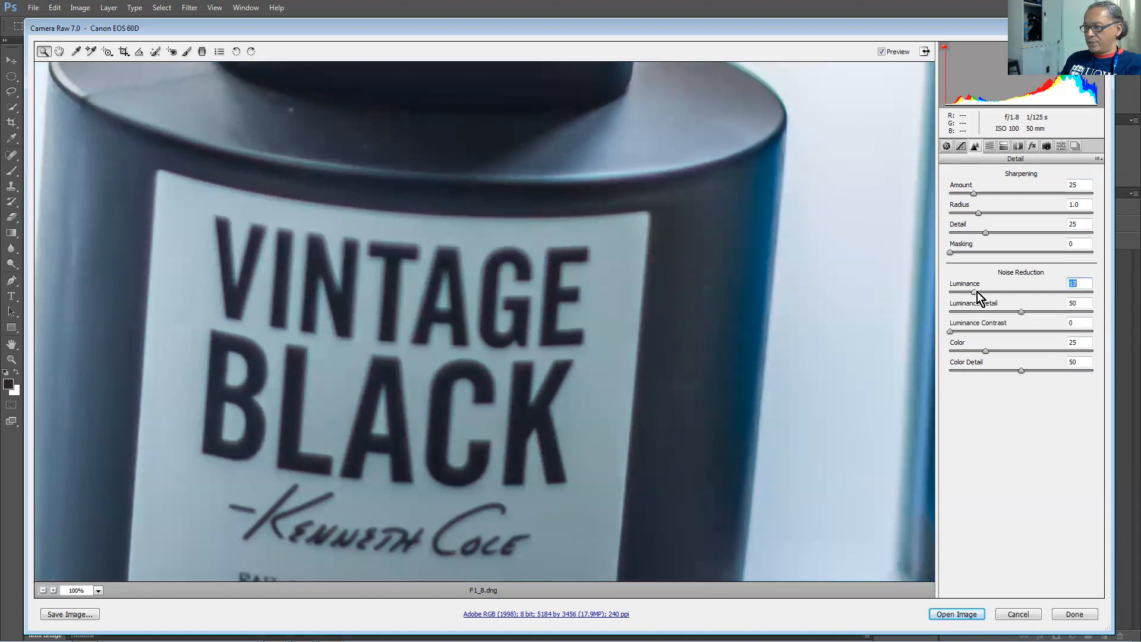
pyautogui.moveTo(979, 291); pyautogui.dragTo(984, 293)
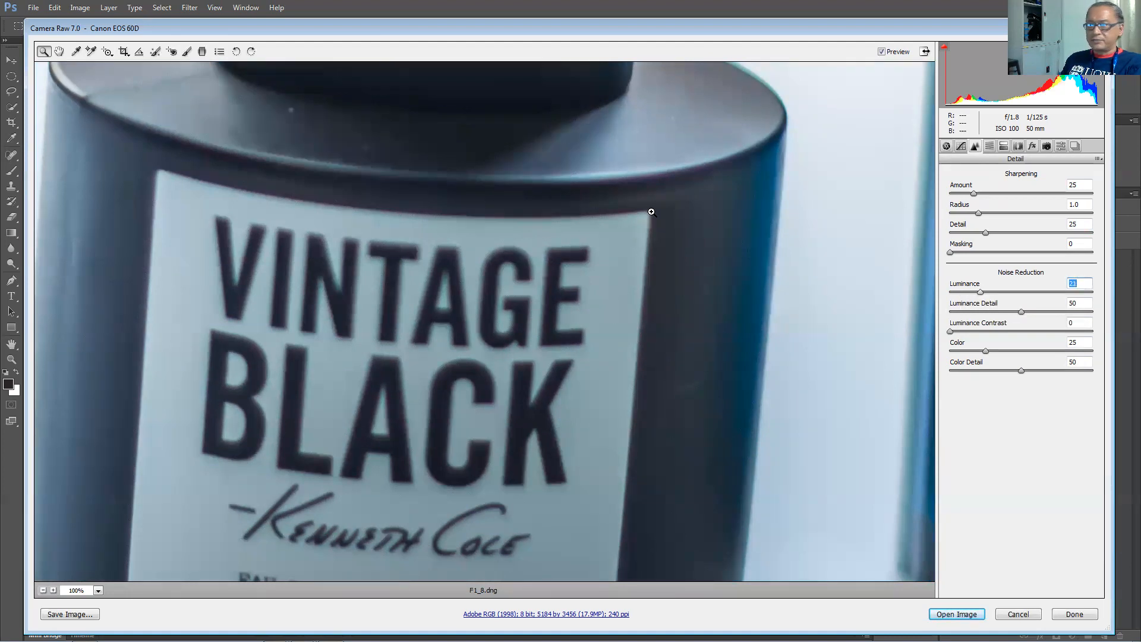
pyautogui.keyDown('alt'); pyautogui.click(620, 197); pyautogui.keyUp('alt')
pyautogui.keyDown('alt'); pyautogui.click(620, 197); pyautogui.keyUp('alt')
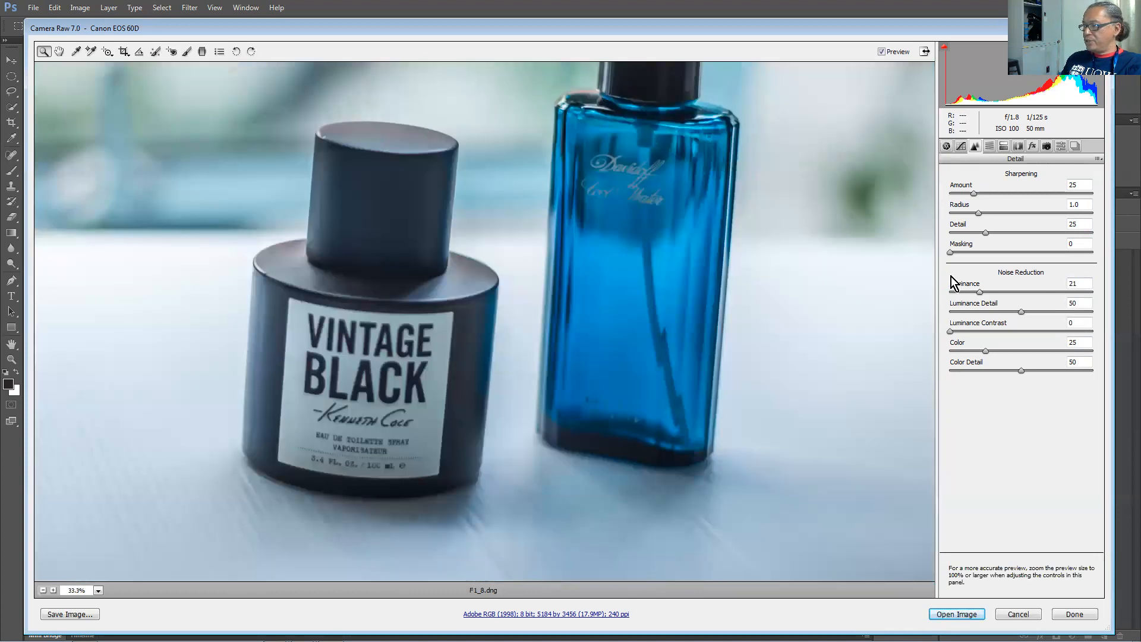
# Set noise reduction to Luminance 22, Luminance Detail 29, Luminance Contrast 20 and Color 43.
pyautogui.click(981, 292)
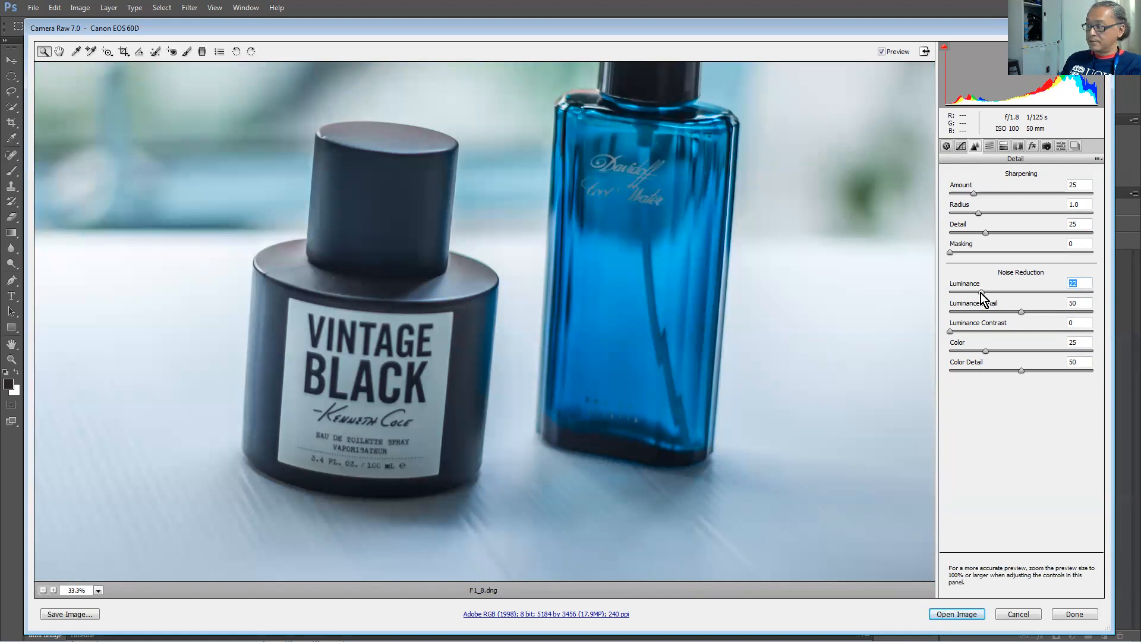
pyautogui.moveTo(1020, 312); pyautogui.dragTo(1010, 351)
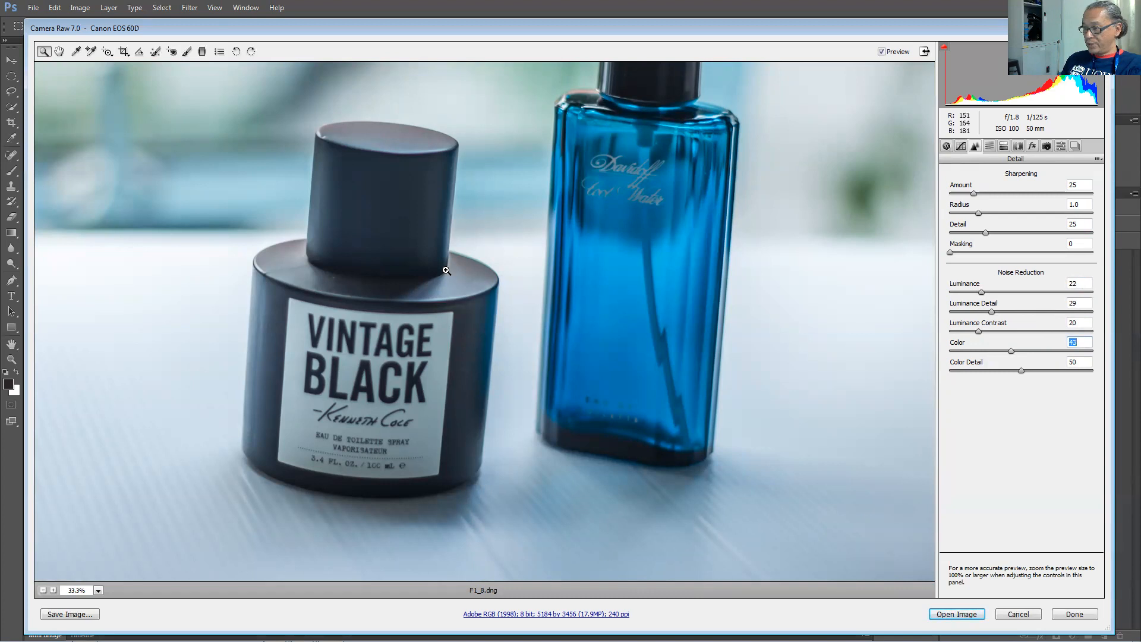
# Set Color noise reduction to 32 and Luminance to 37 while checking the black bottle's shoulder and label edge at 300%.
pyautogui.moveTo(448, 262); pyautogui.dragTo(537, 335)
pyautogui.moveTo(256, 222); pyautogui.dragTo(508, 386)
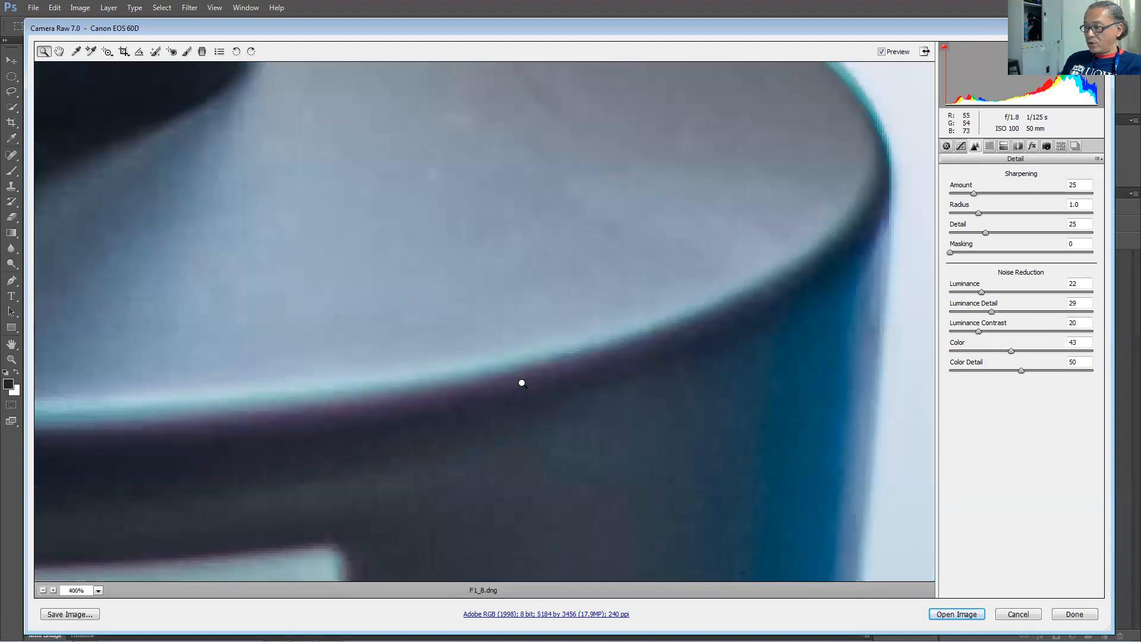
pyautogui.keyDown('alt'); pyautogui.click(385, 233); pyautogui.keyUp('alt')
pyautogui.moveTo(571, 268); pyautogui.dragTo(556, 154)
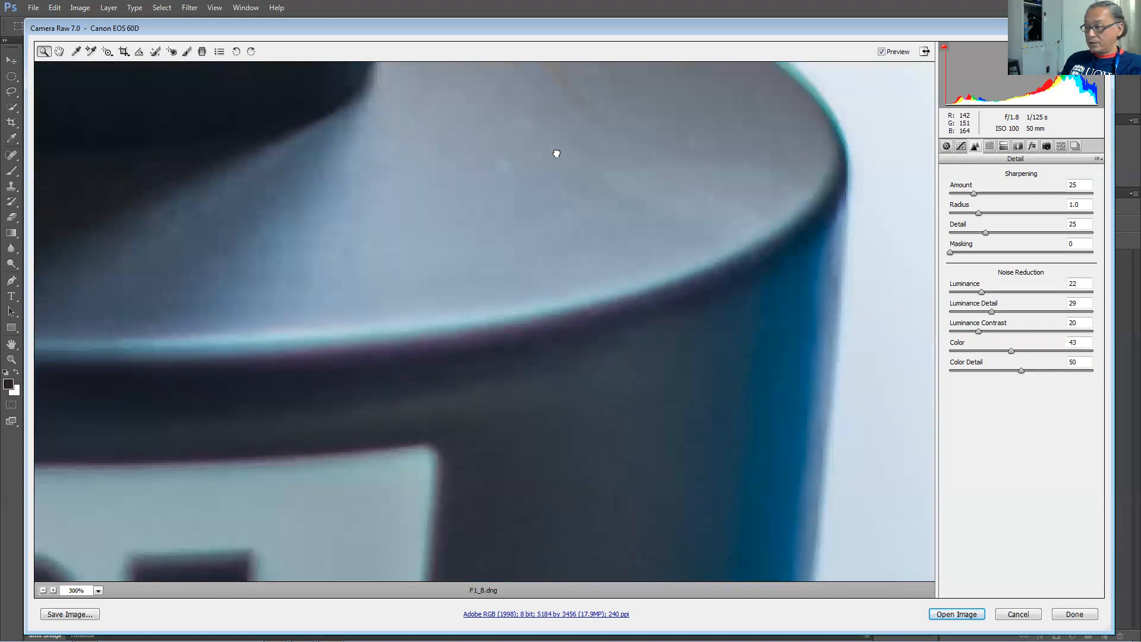
pyautogui.moveTo(631, 140); pyautogui.dragTo(583, 242)
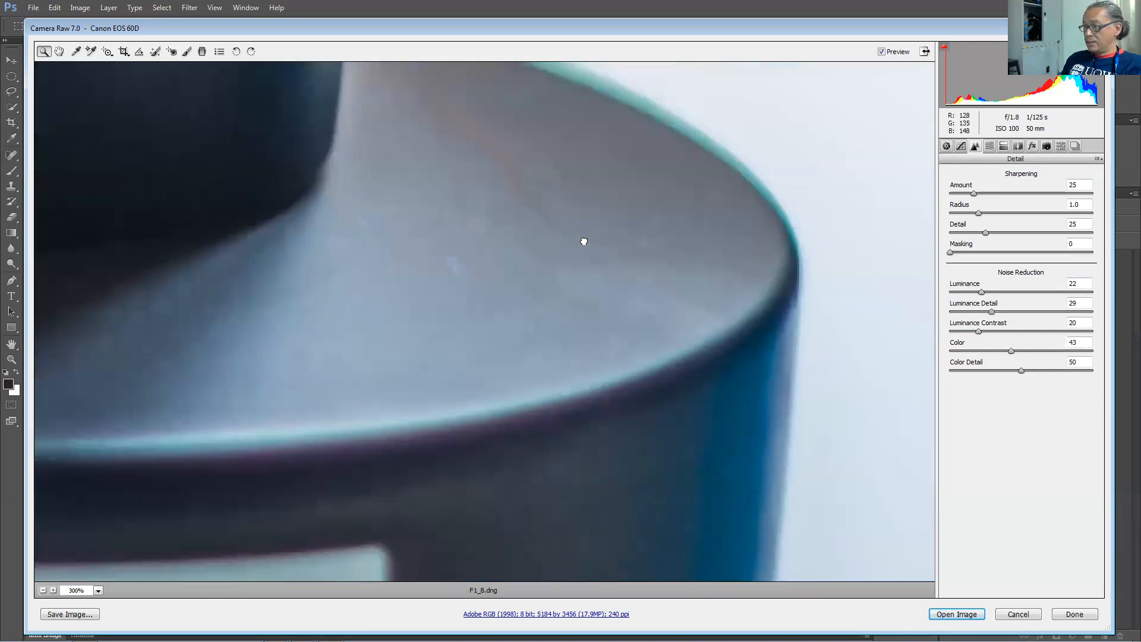
pyautogui.click(1012, 354)
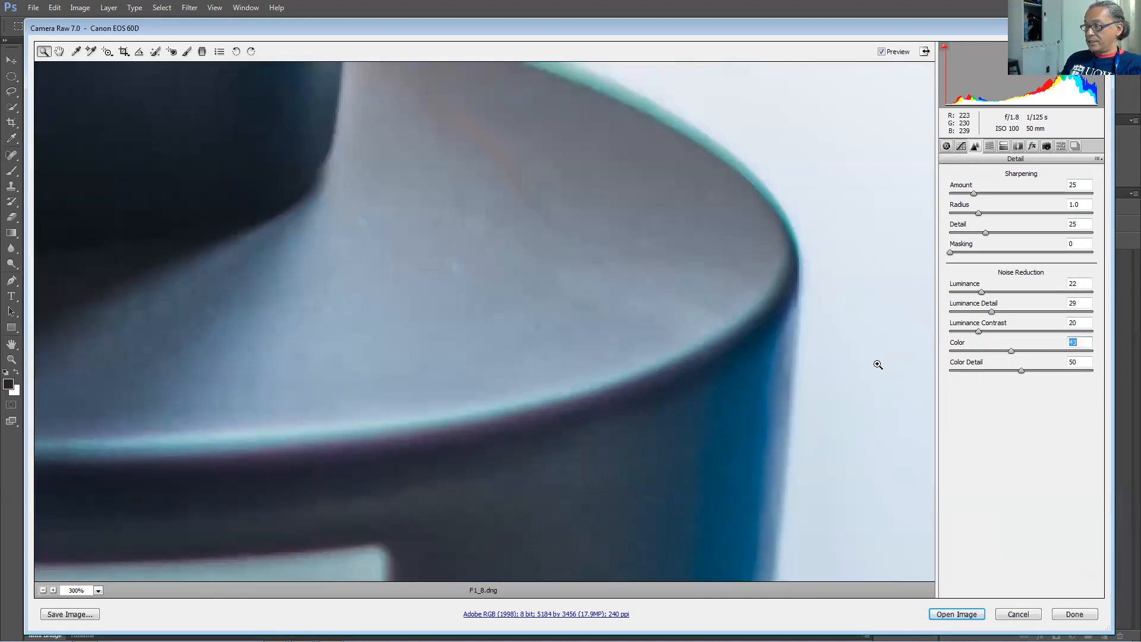
pyautogui.moveTo(585, 428); pyautogui.dragTo(562, 188)
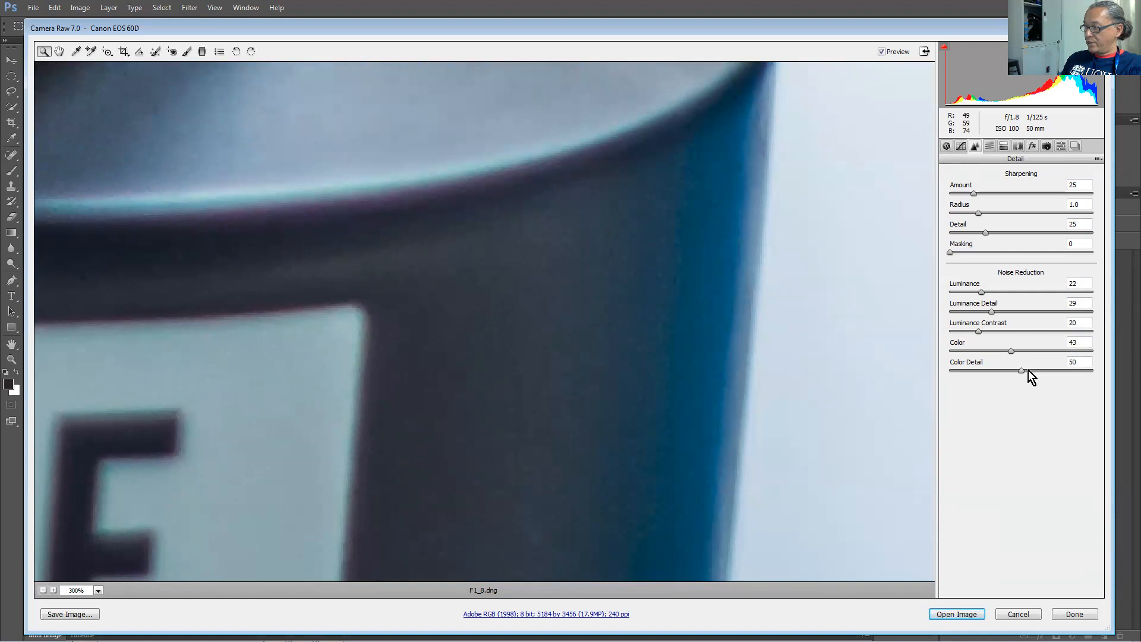
pyautogui.moveTo(1011, 352)
pyautogui.mouseDown()
pyautogui.moveTo(928, 352)
pyautogui.moveTo(997, 354)
pyautogui.mouseUp()
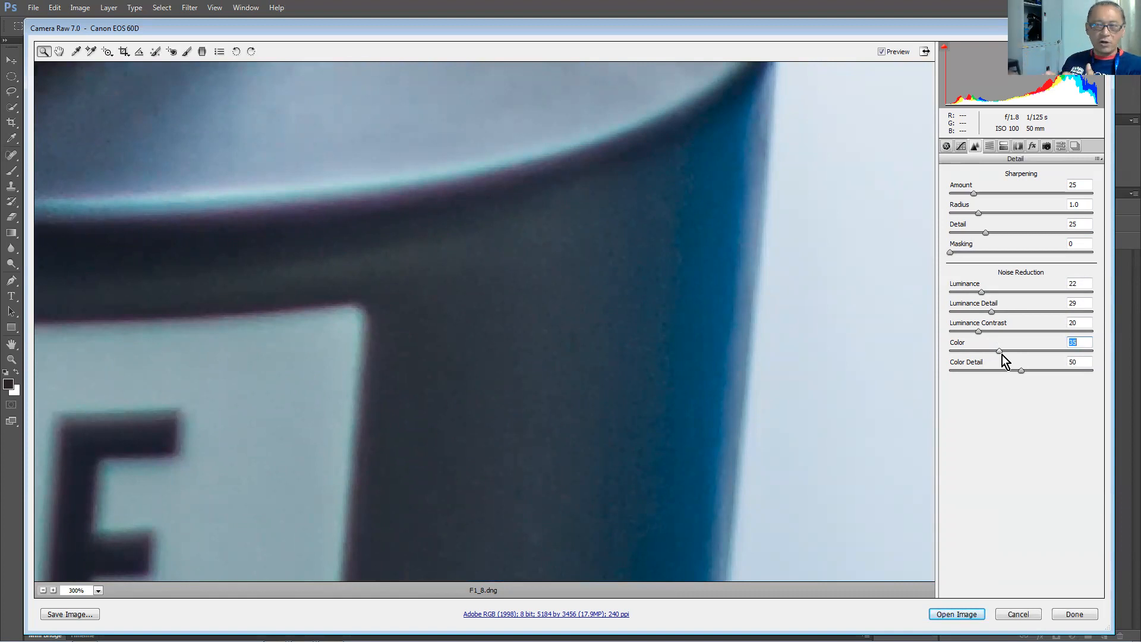
pyautogui.moveTo(1001, 354); pyautogui.dragTo(997, 354)
pyautogui.moveTo(983, 294); pyautogui.dragTo(992, 294)
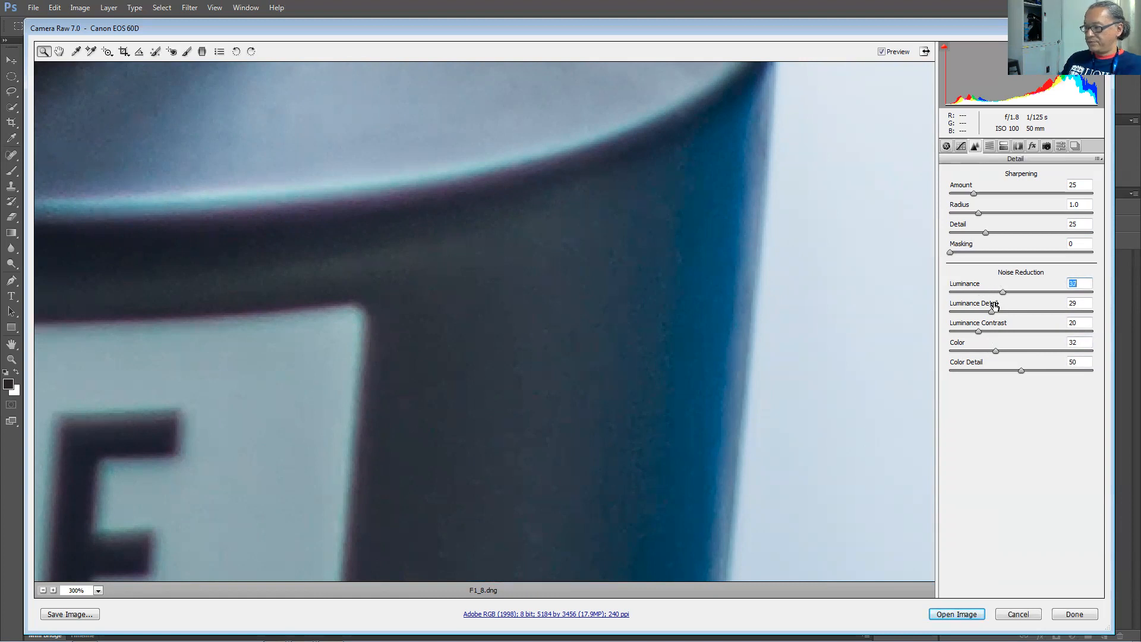
# Check the noise reduction over the photo at smaller magnifications down to 12.5%, and return to viewing both bottles at 33.3%.
pyautogui.keyDown('alt'); pyautogui.click(434, 304); pyautogui.keyUp('alt')
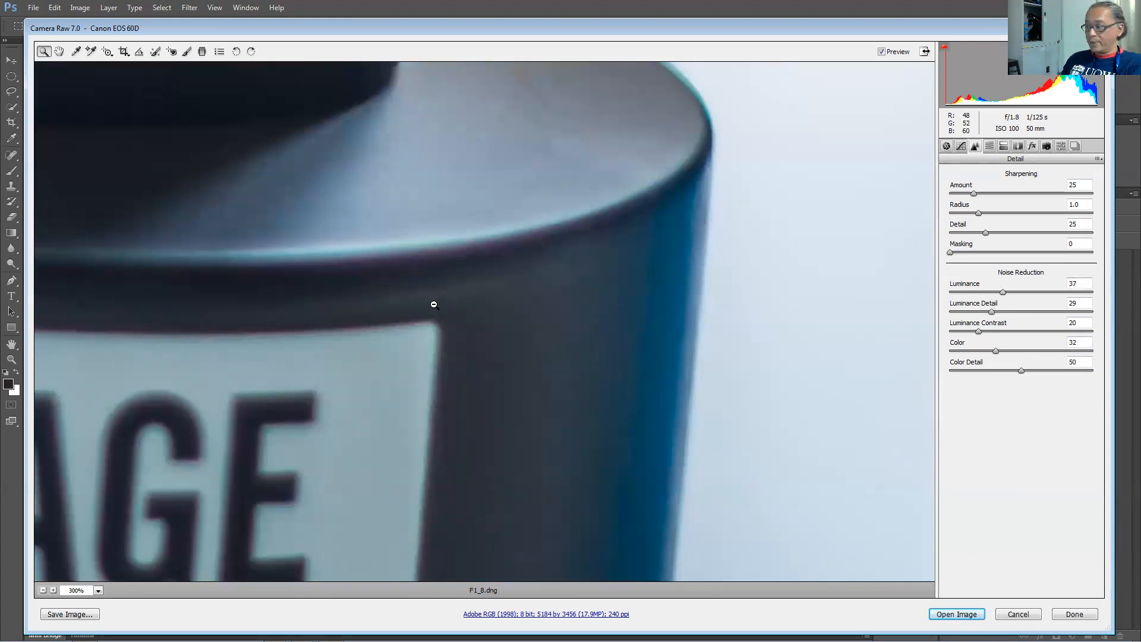
pyautogui.keyDown('alt'); pyautogui.click(433, 304); pyautogui.keyUp('alt')
pyautogui.keyDown('alt'); pyautogui.click(434, 304); pyautogui.keyUp('alt')
pyautogui.keyDown('alt'); pyautogui.click(434, 304); pyautogui.keyUp('alt')
pyautogui.keyDown('alt'); pyautogui.click(434, 304); pyautogui.keyUp('alt')
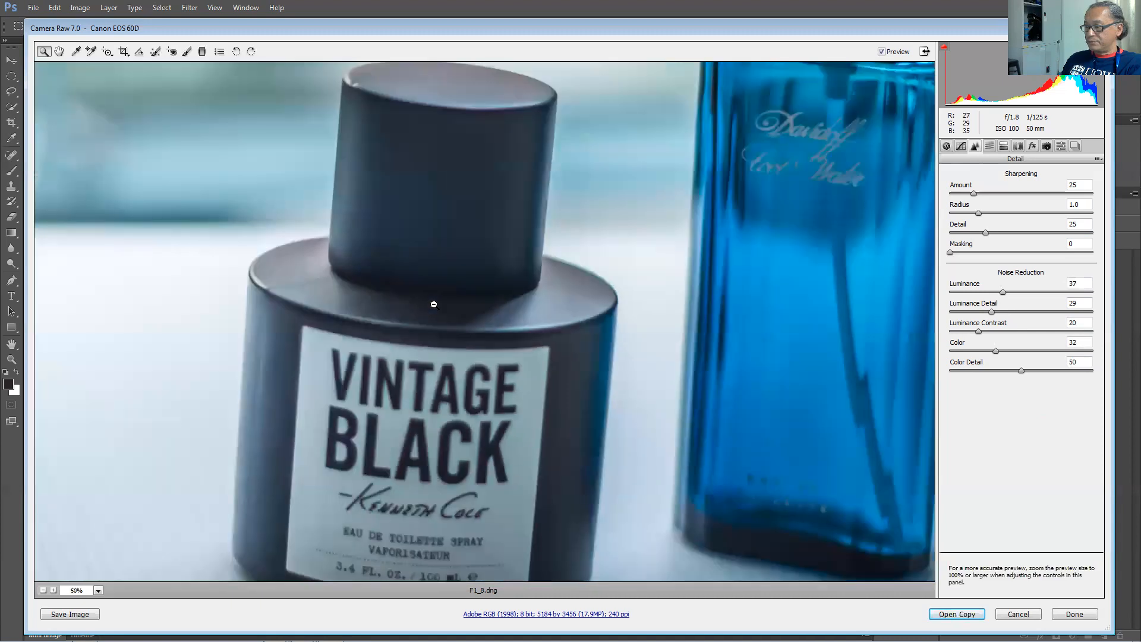
pyautogui.keyDown('alt'); pyautogui.click(434, 305); pyautogui.keyUp('alt')
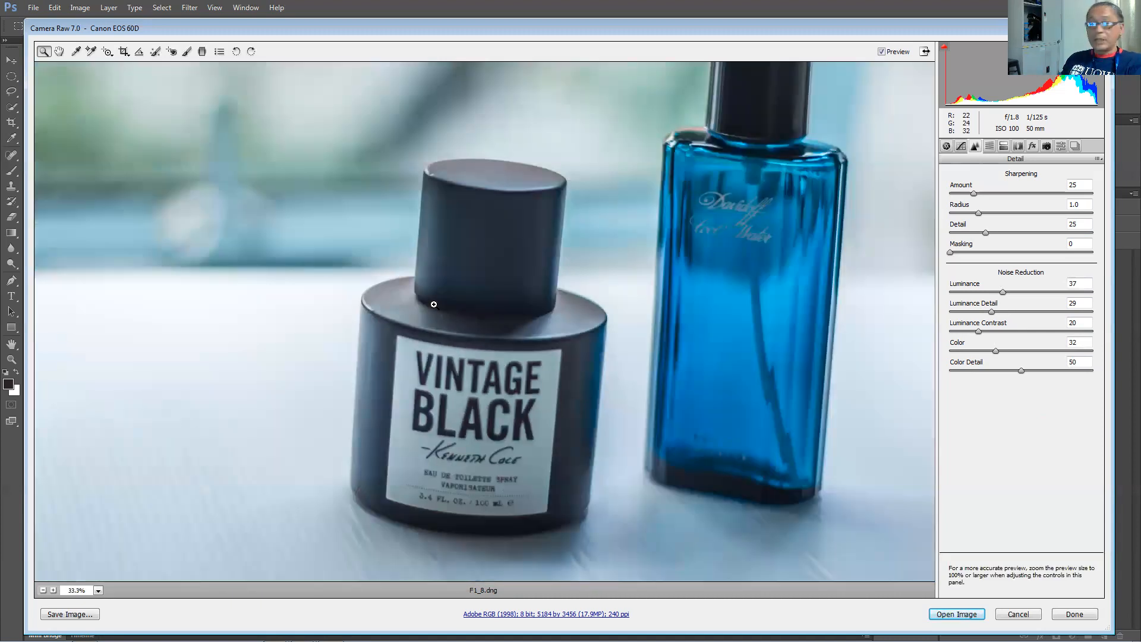
pyautogui.keyDown('alt'); pyautogui.click(433, 305); pyautogui.keyUp('alt')
pyautogui.keyDown('alt'); pyautogui.click(434, 304); pyautogui.keyUp('alt')
pyautogui.keyDown('alt'); pyautogui.click(434, 304); pyautogui.keyUp('alt')
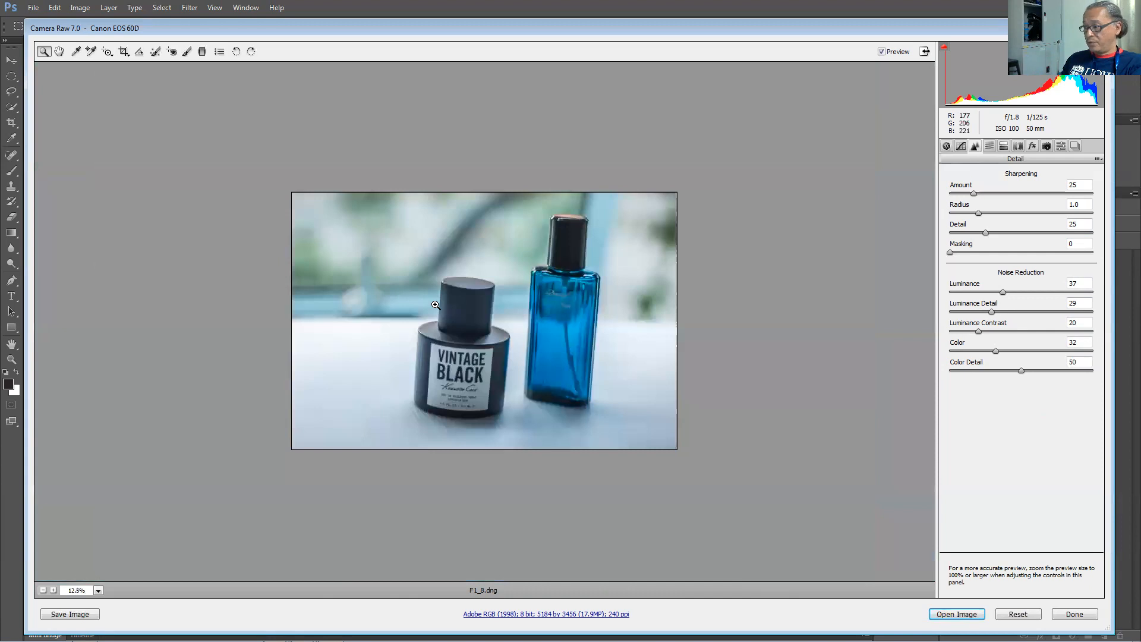
pyautogui.keyDown('alt'); pyautogui.click(454, 327); pyautogui.keyUp('alt')
pyautogui.click(460, 331)
pyautogui.click(473, 331)
pyautogui.click(473, 332)
pyautogui.keyDown('alt'); pyautogui.click(474, 332); pyautogui.keyUp('alt')
pyautogui.click(474, 332)
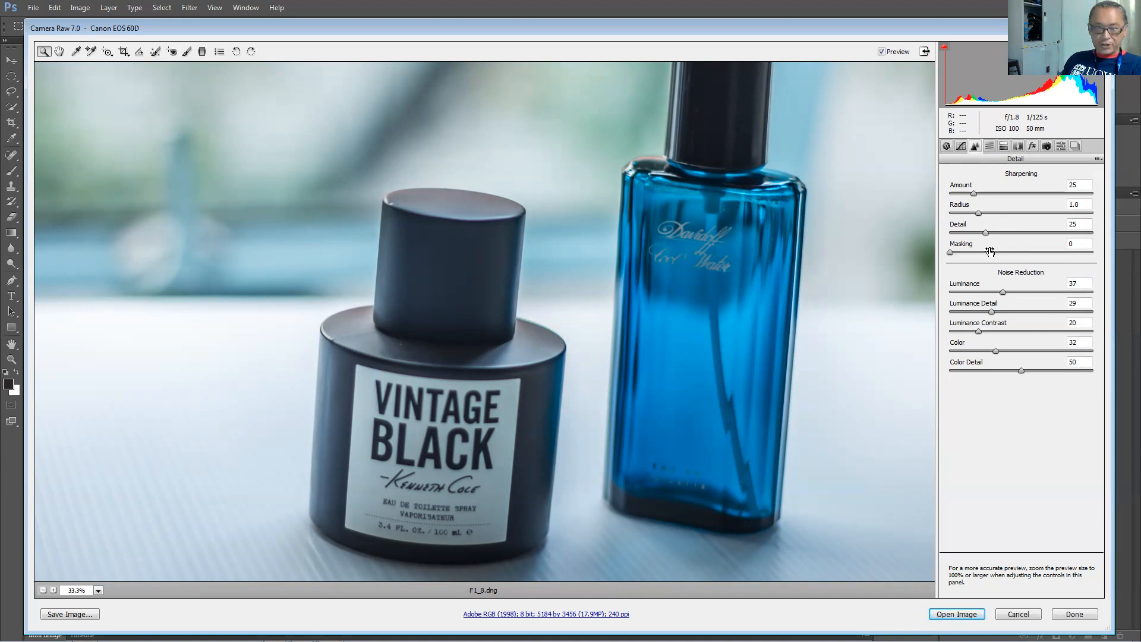
# Compare sharpening Amounts of 0 and 136 on the black bottle at 100%, and set the Amount to 58.
pyautogui.click(963, 194)
pyautogui.moveTo(962, 193); pyautogui.dragTo(949, 194)
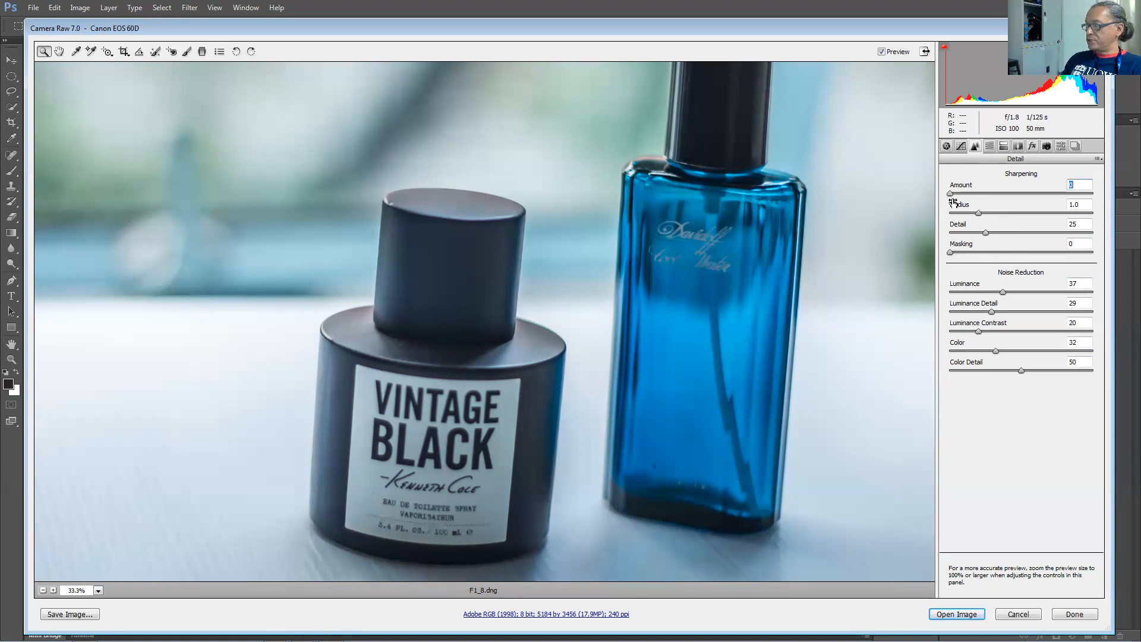
pyautogui.click(516, 355)
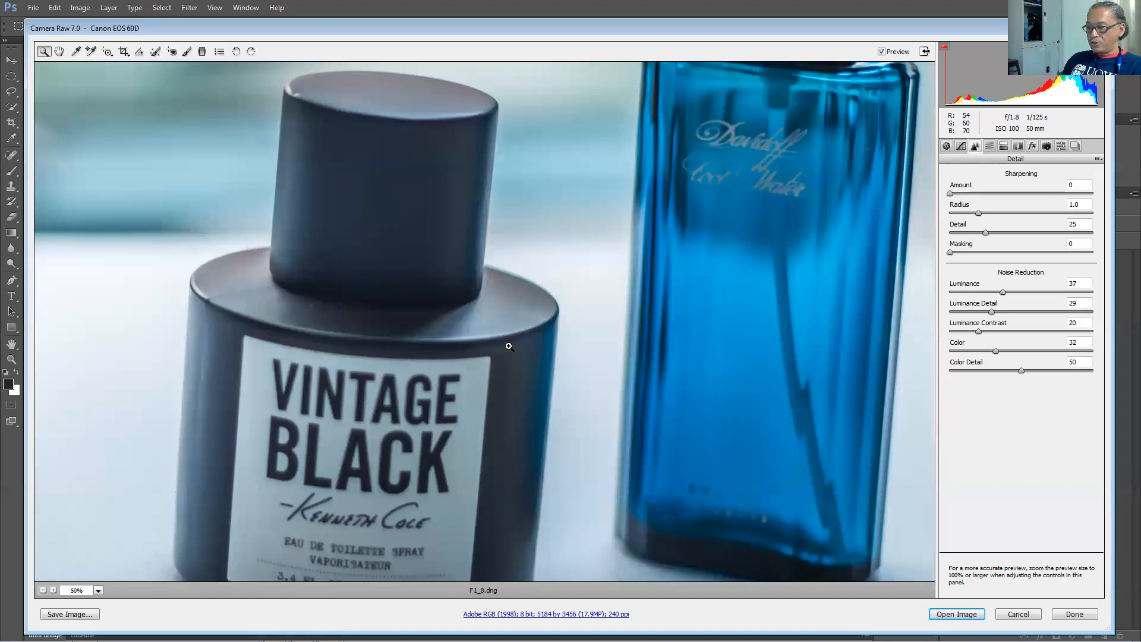
pyautogui.click(497, 334)
pyautogui.click(497, 334)
pyautogui.moveTo(425, 317); pyautogui.dragTo(543, 339)
pyautogui.moveTo(950, 194); pyautogui.dragTo(997, 198)
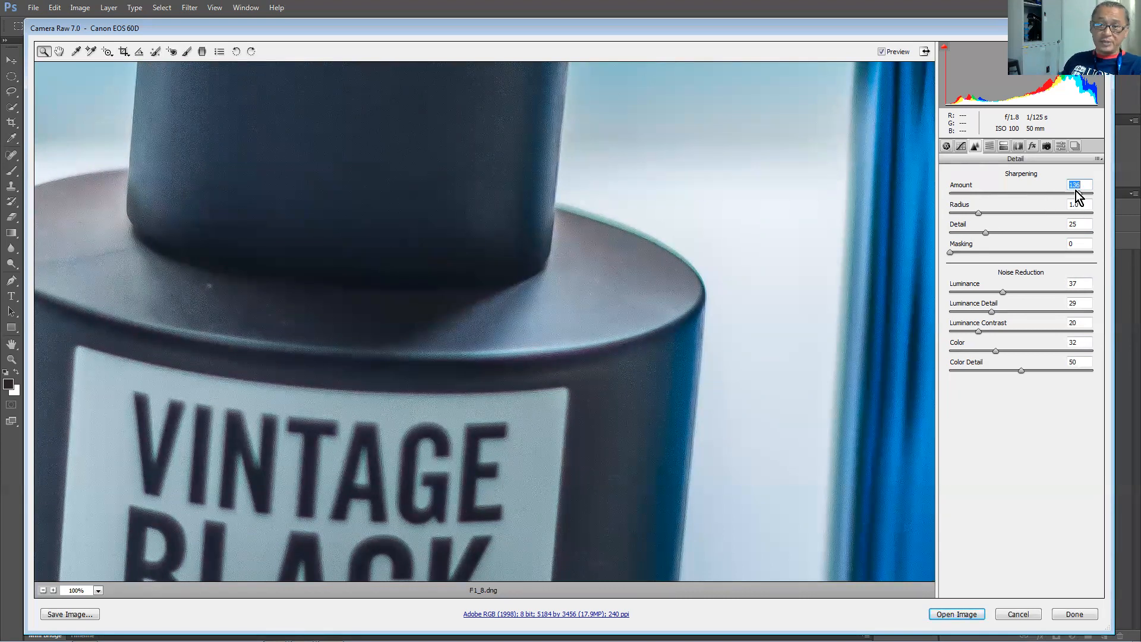
pyautogui.moveTo(1079, 193); pyautogui.dragTo(904, 203)
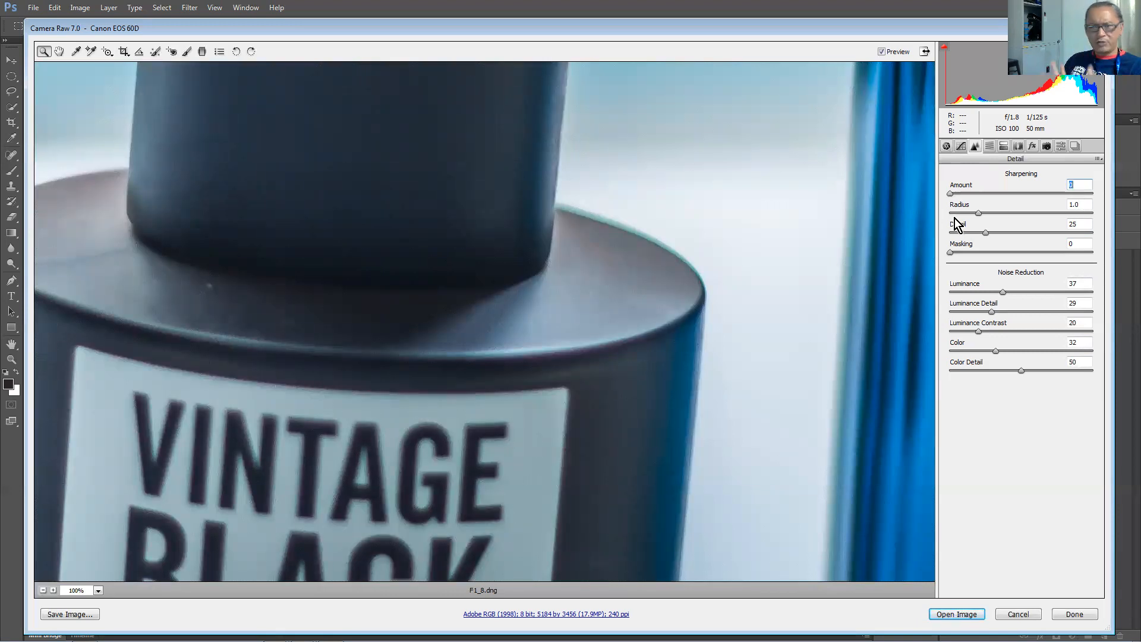
pyautogui.moveTo(955, 194); pyautogui.dragTo(971, 193)
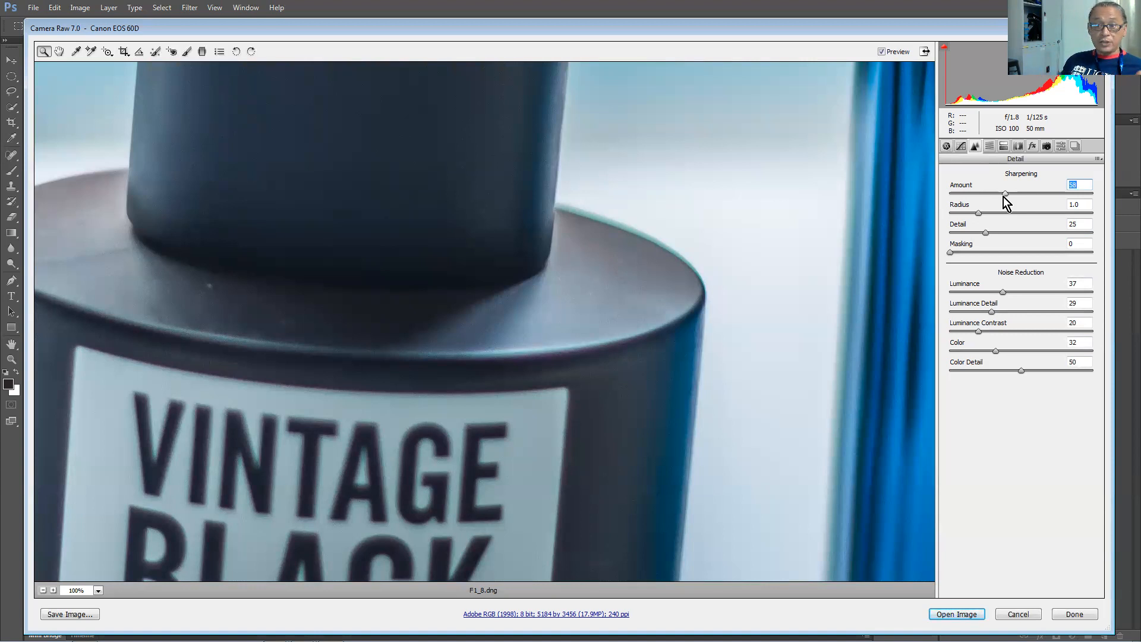
# Review the Basic settings, return to the sharpening and noise reduction settings, and view both bottles at 50%.
pyautogui.click(946, 146)
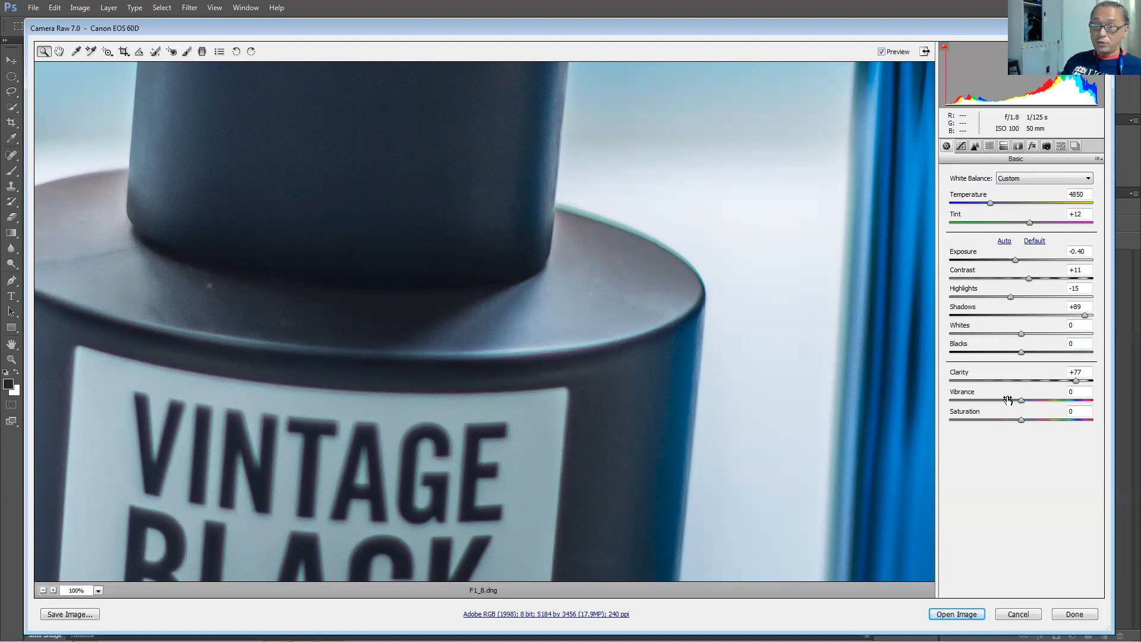
pyautogui.click(975, 147)
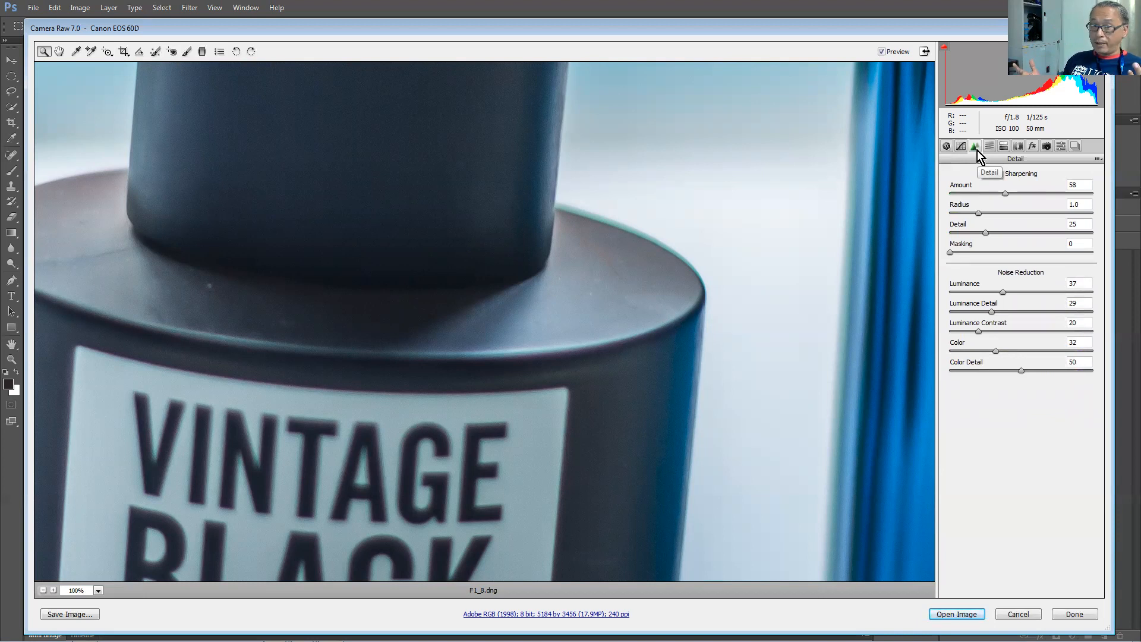
pyautogui.press('alt')
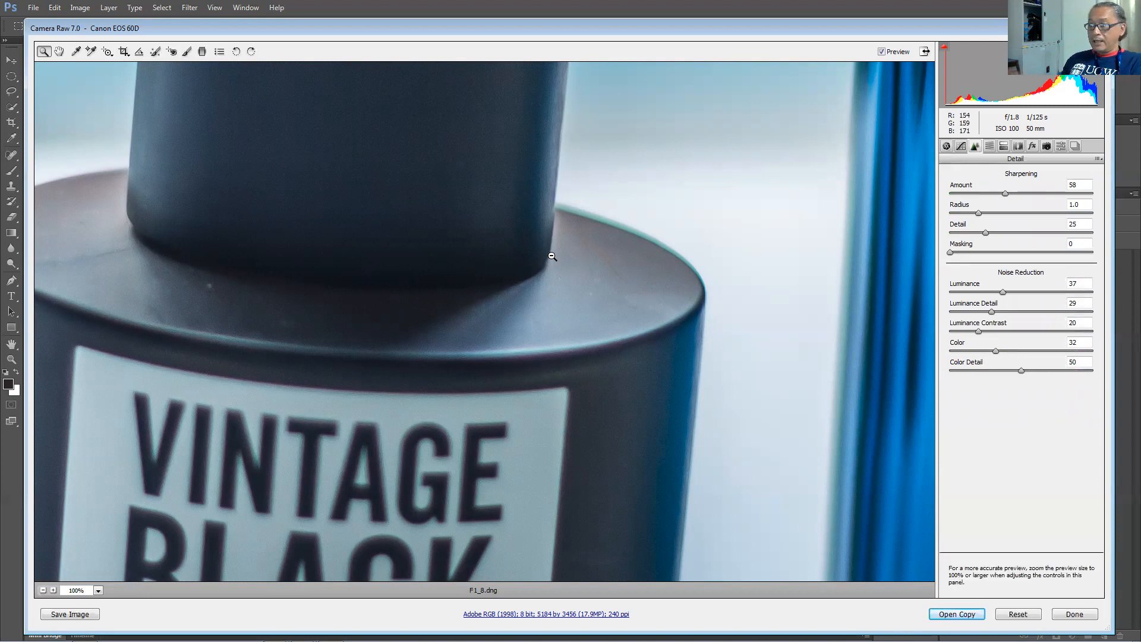
pyautogui.keyDown('alt'); pyautogui.click(552, 256); pyautogui.keyUp('alt')
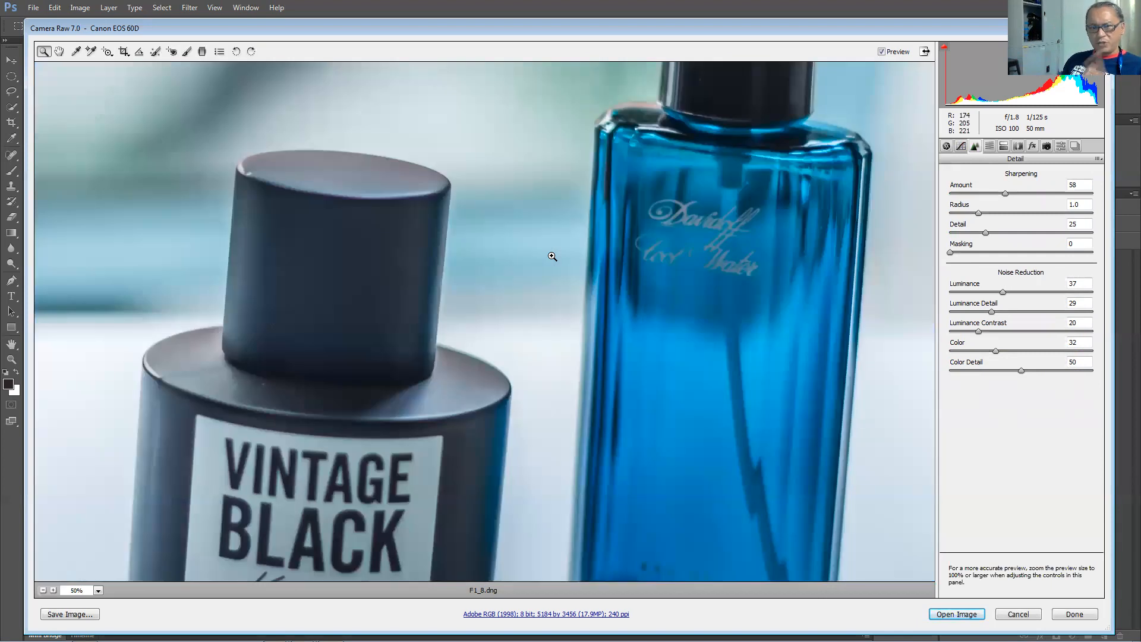